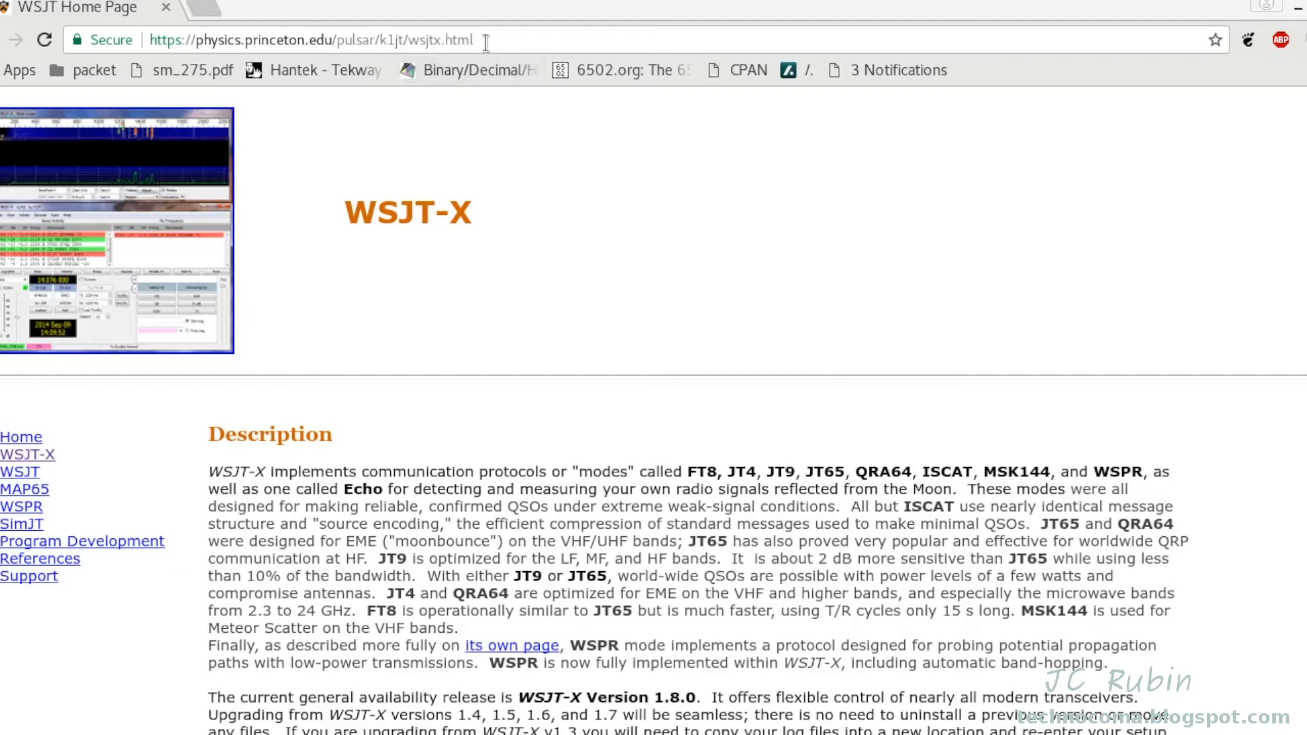
# Download the 64-bit Debian/Ubuntu package wsjtx_1.8.0_amd64.deb from the WSJT-X page
pyautogui.moveTo(477, 38); pyautogui.dragTo(142, 41)
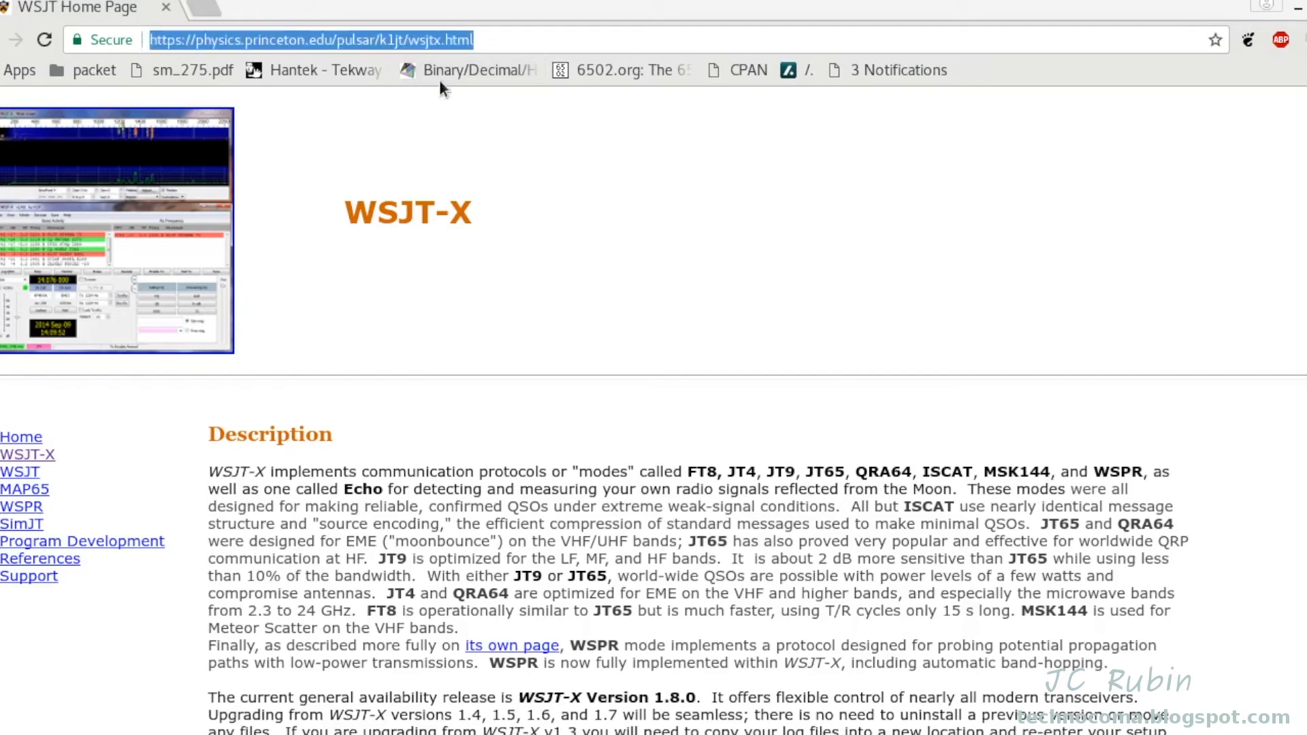
pyautogui.click(497, 41)
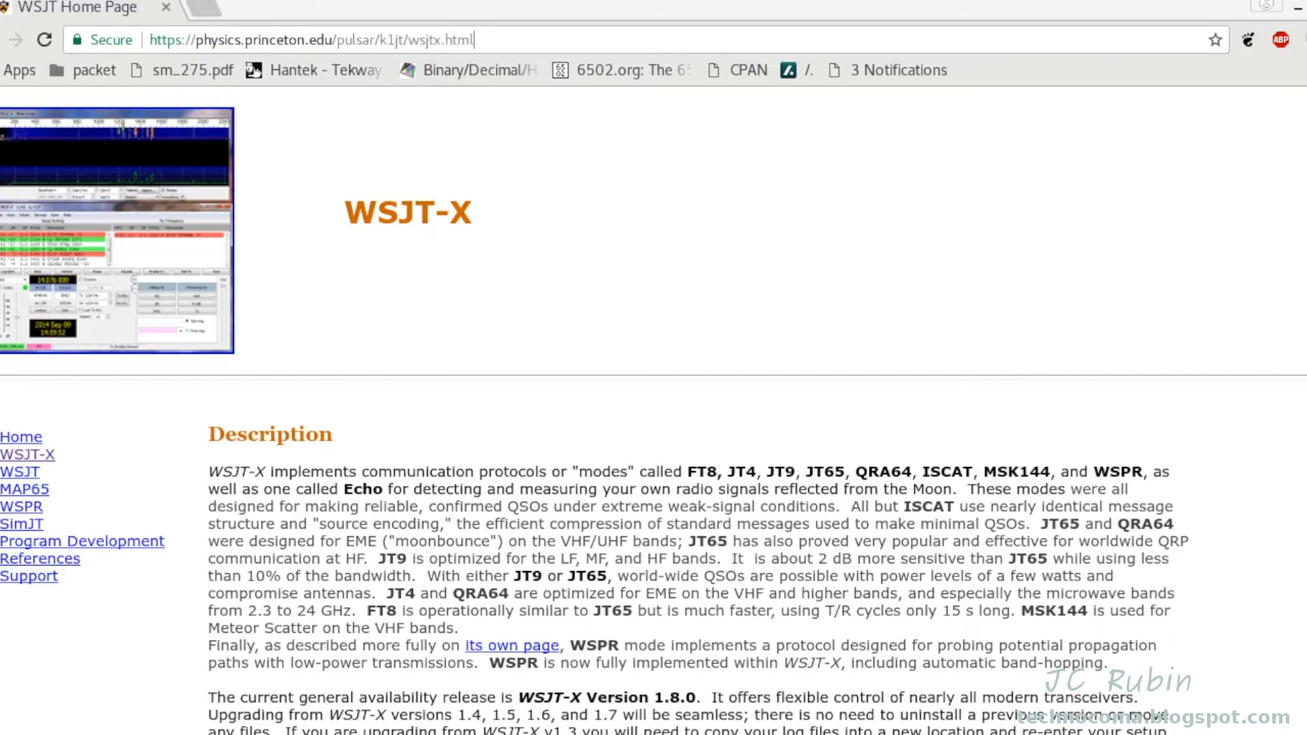
pyautogui.scroll(-4, 654, 408)
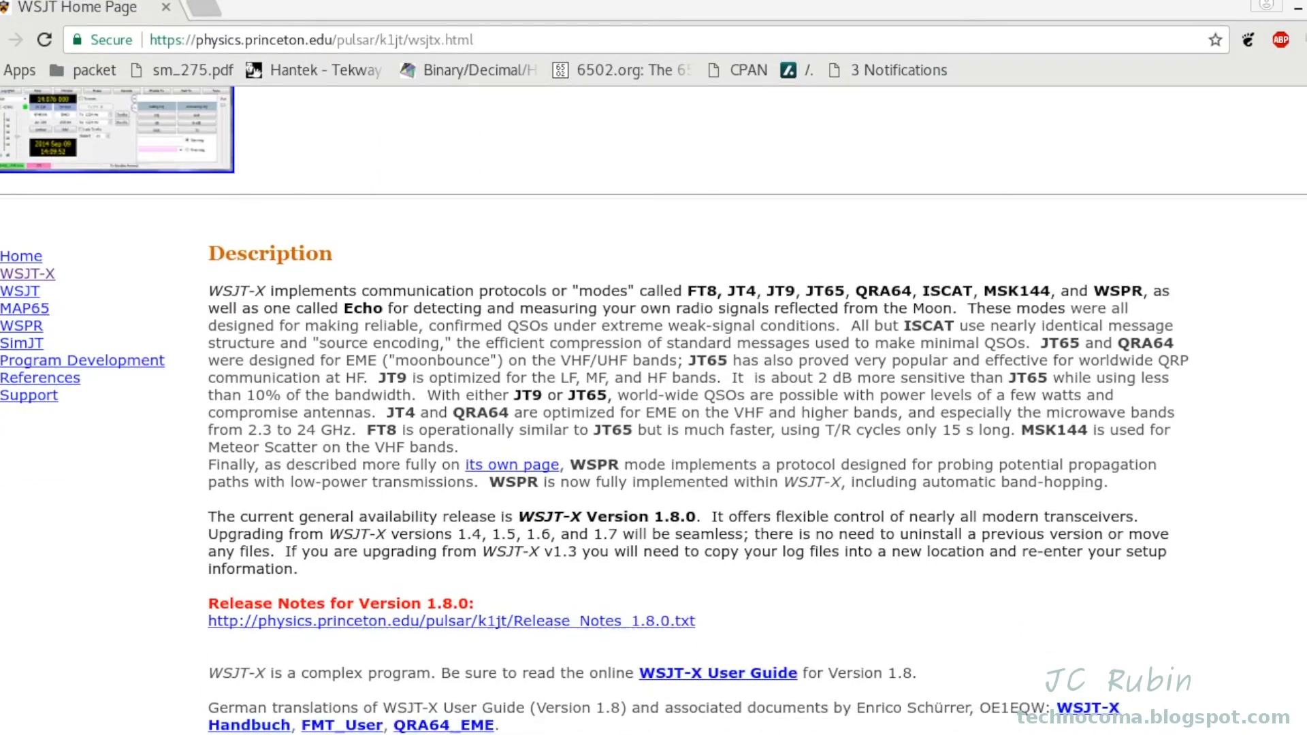
pyautogui.scroll(-1, 653, 409)
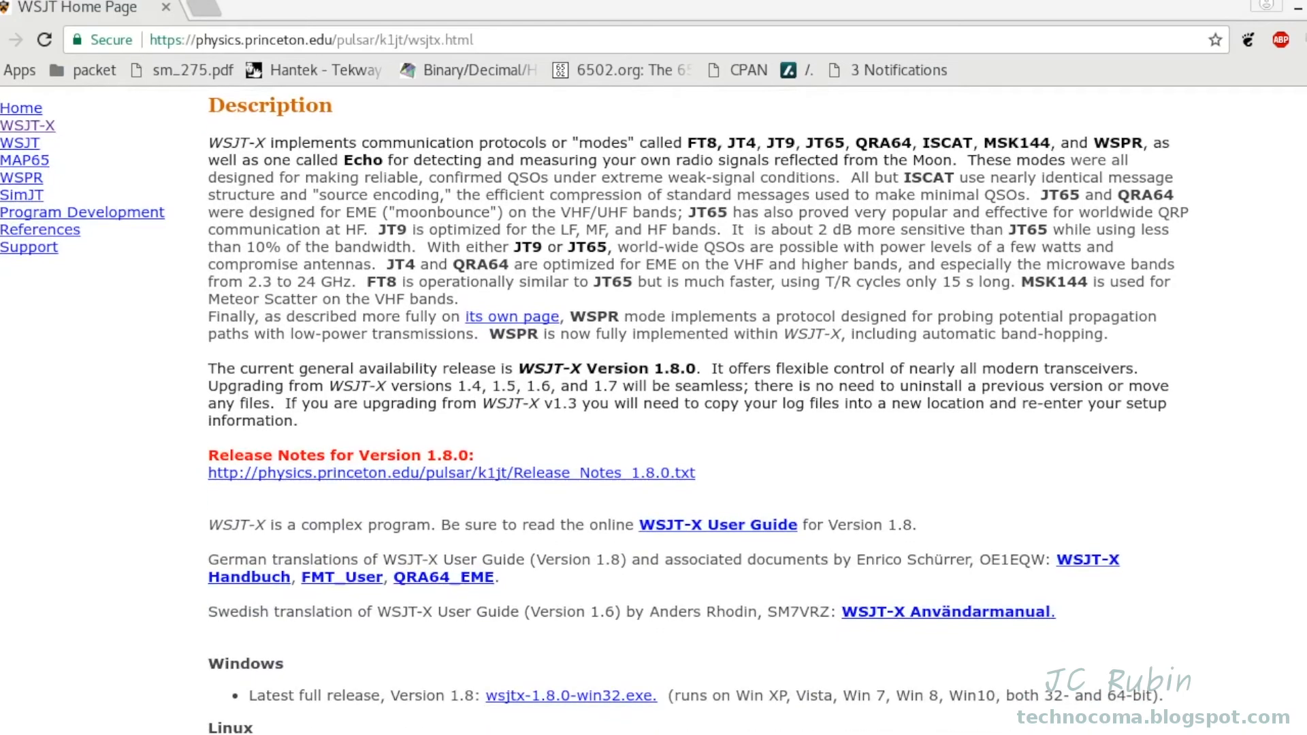
pyautogui.scroll(-4, 654, 408)
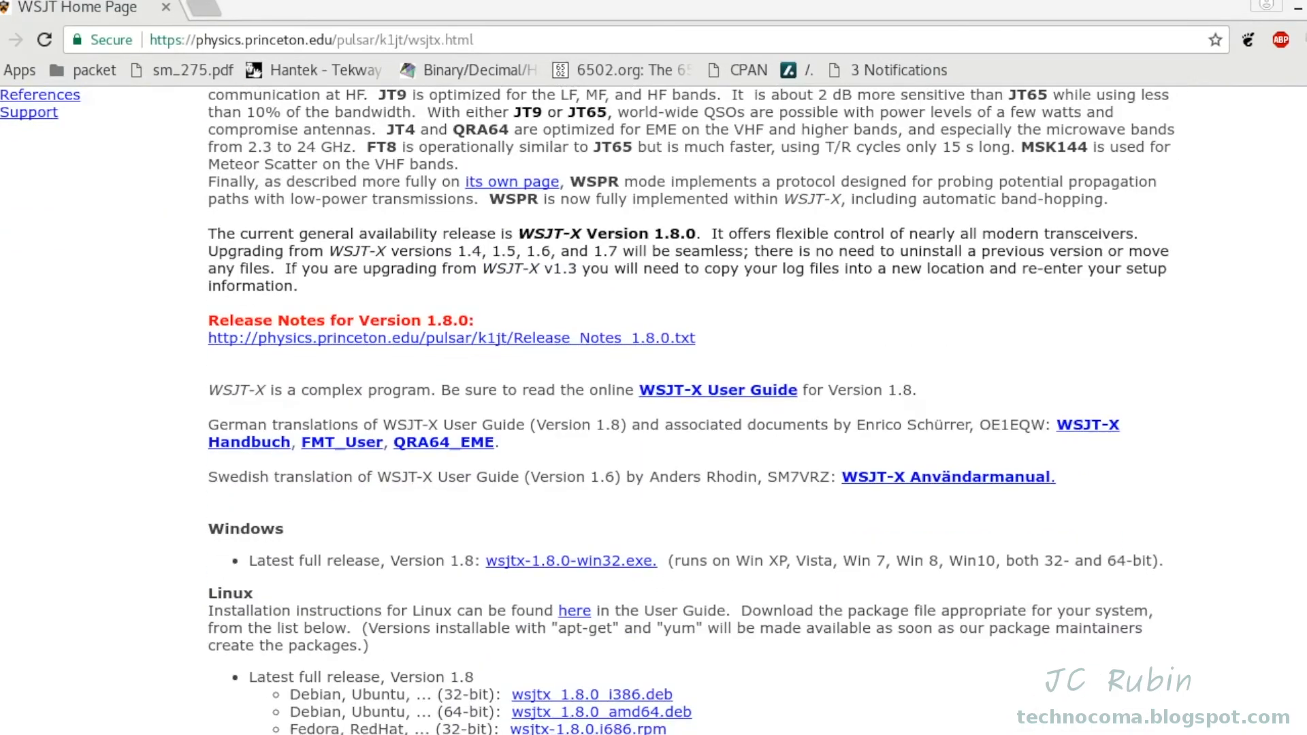
pyautogui.scroll(-1, 654, 409)
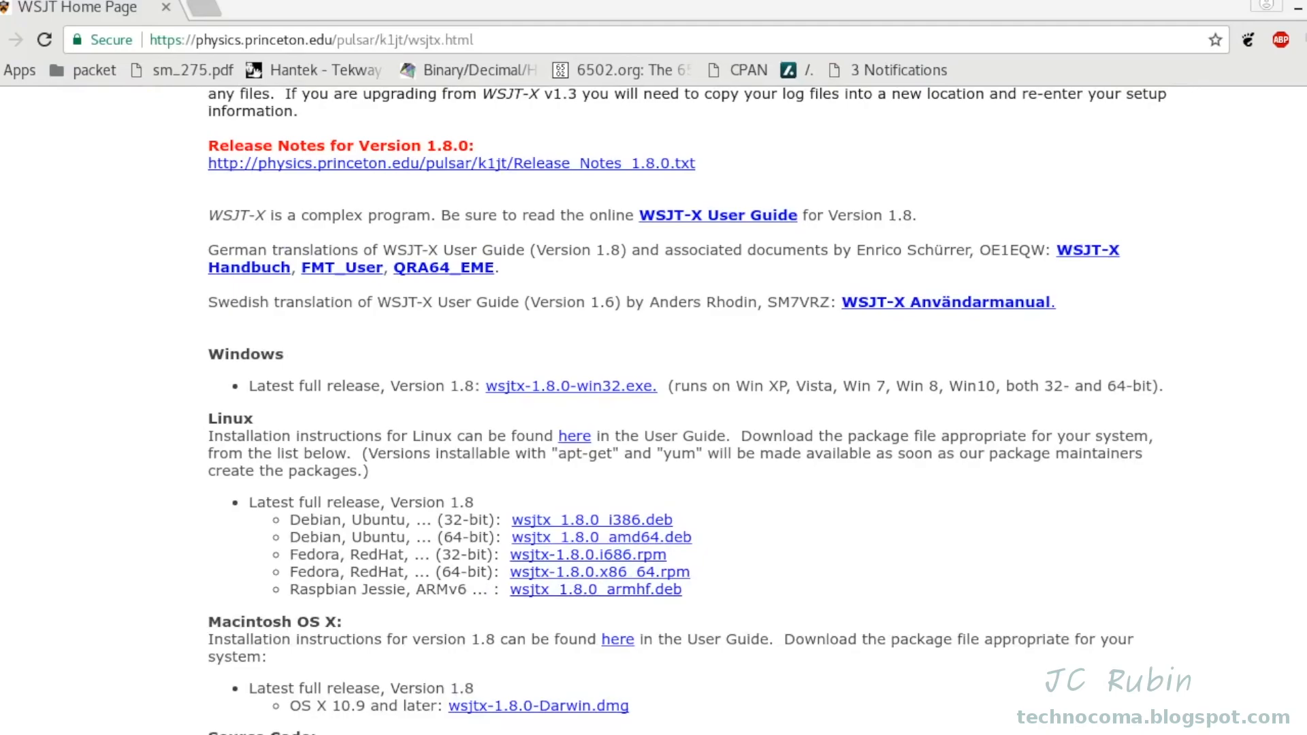
pyautogui.scroll(-2, 654, 409)
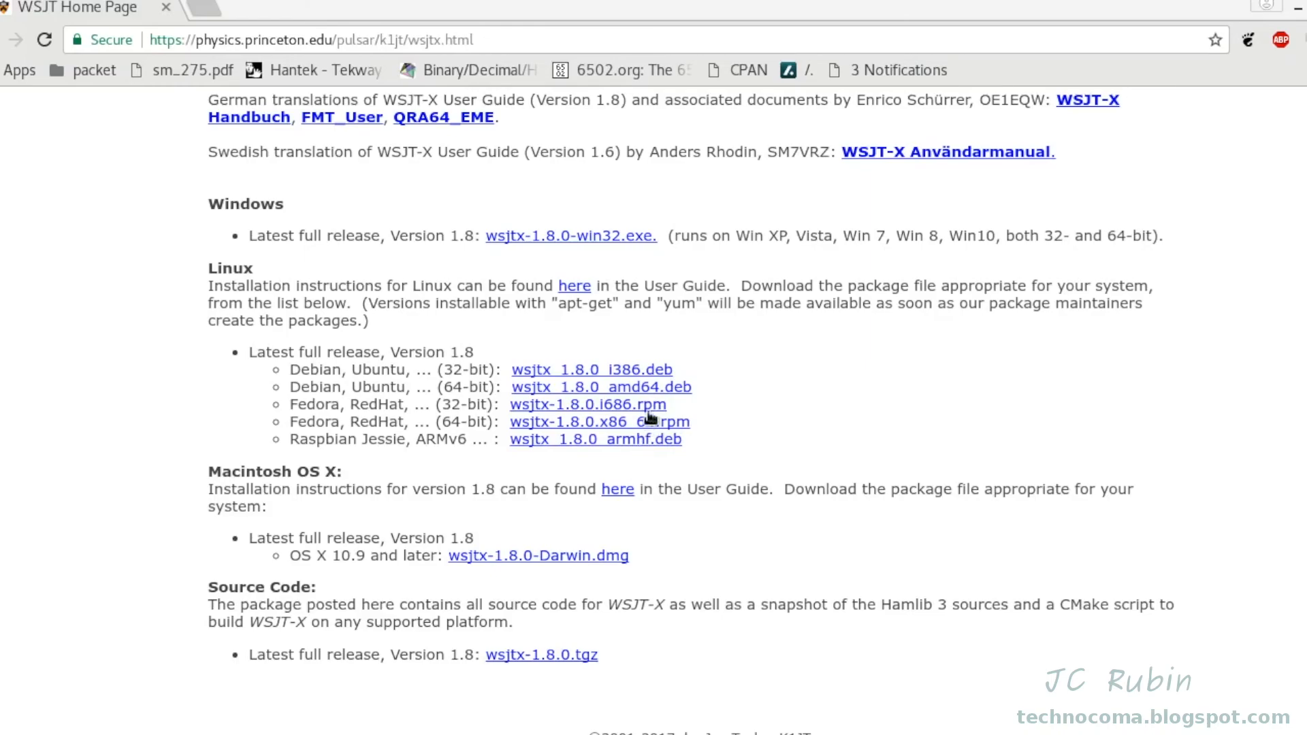
pyautogui.click(665, 387)
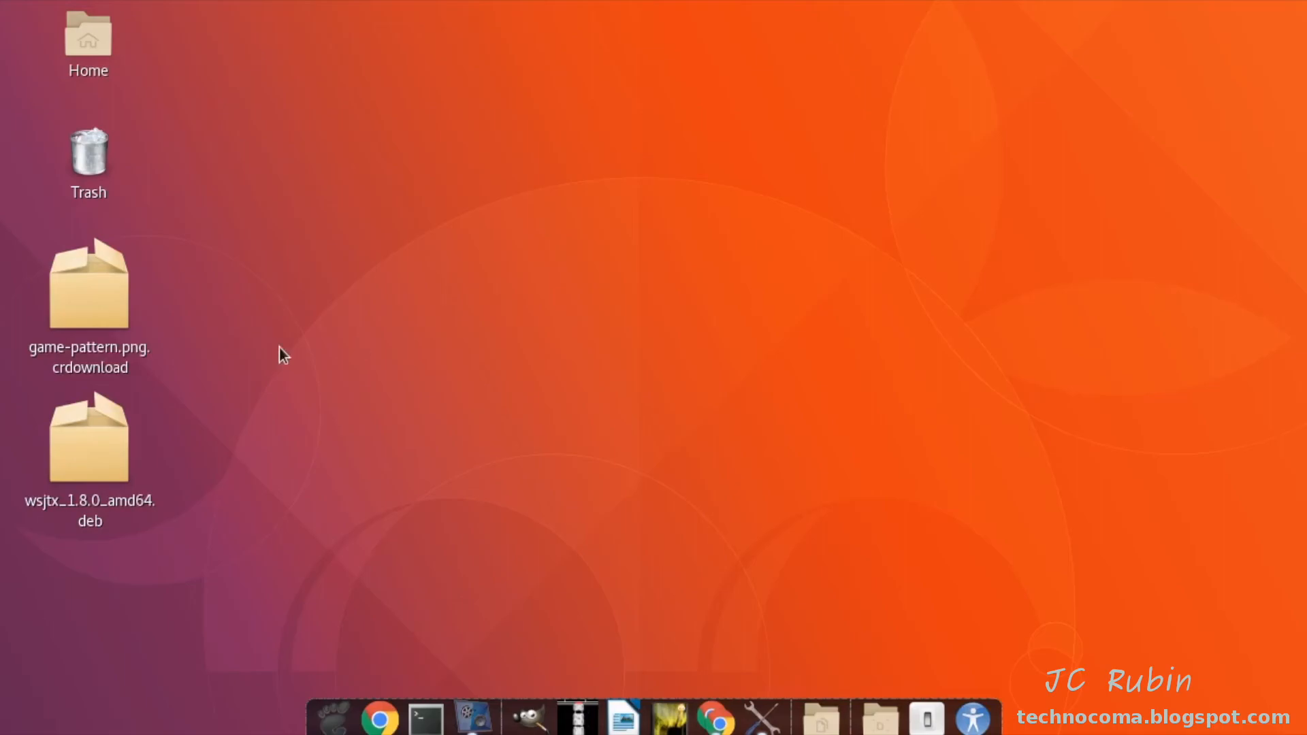
# Install the downloaded wsjtx_1.8.0_amd64.deb package, authenticating with the account password, and launch the installed program
pyautogui.doubleClick(108, 444)
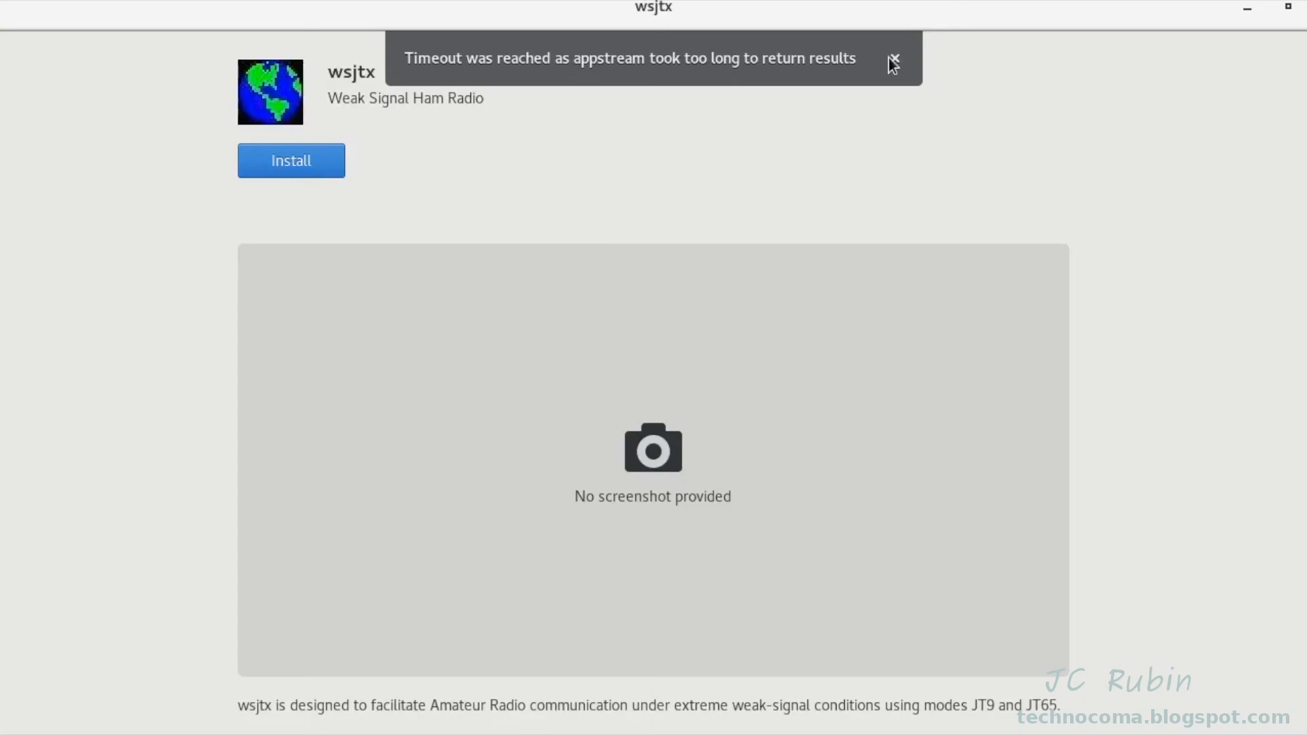
pyautogui.click(895, 59)
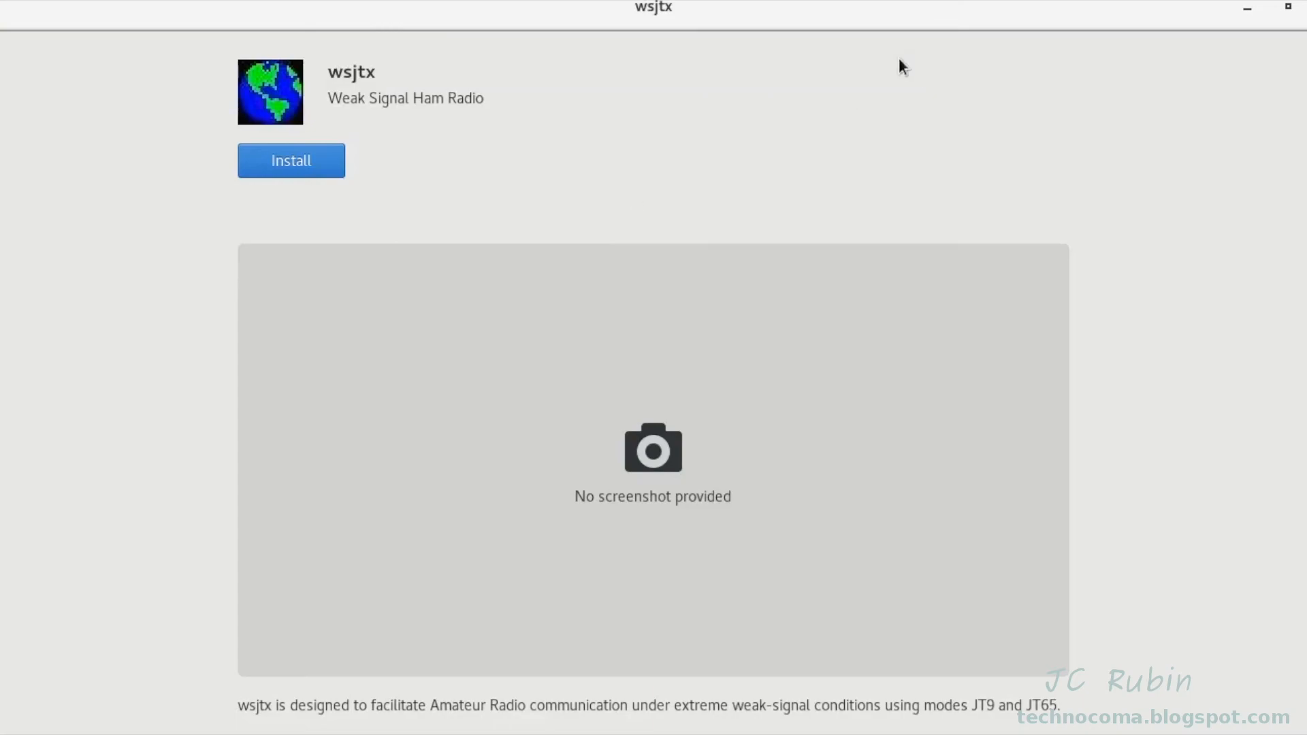
pyautogui.click(303, 163)
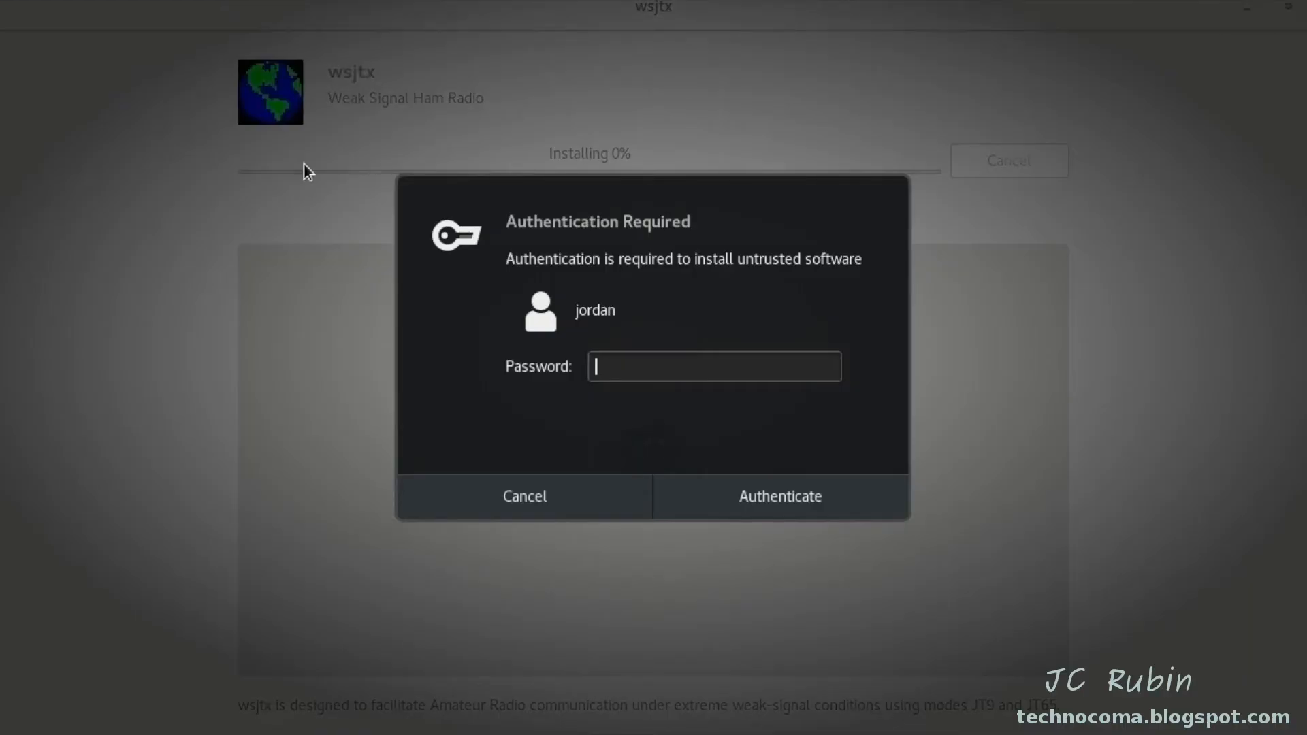
pyautogui.write('********')
pyautogui.press('Return')
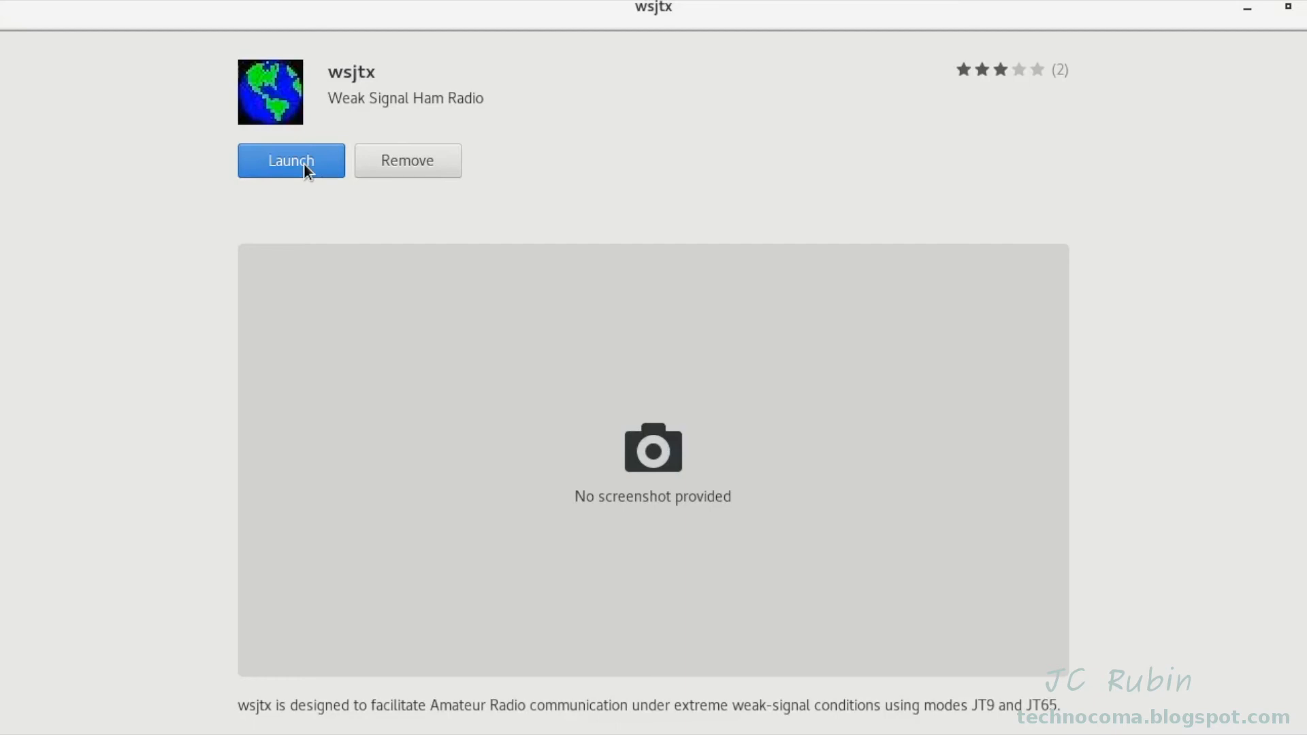
pyautogui.click(304, 162)
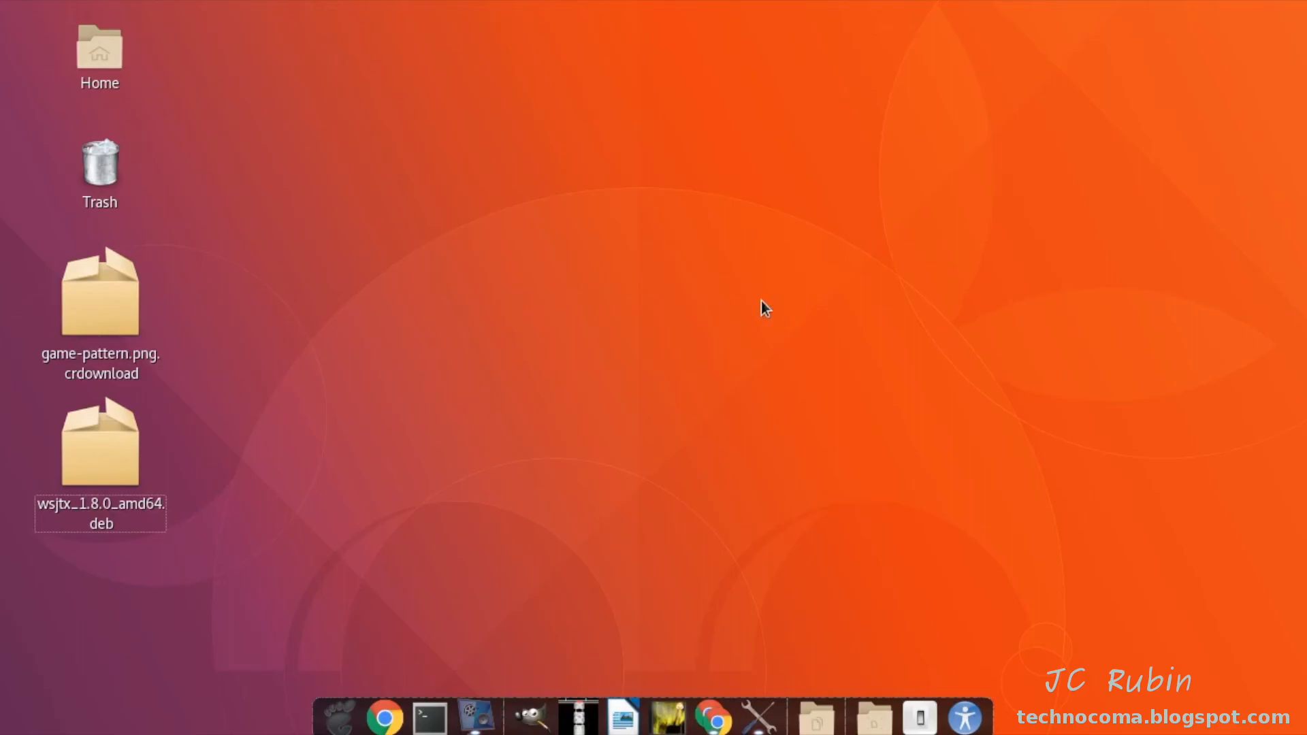
# Switch to a terminal and start a root shell with sudo -s, entering the account password
pyautogui.click(429, 719)
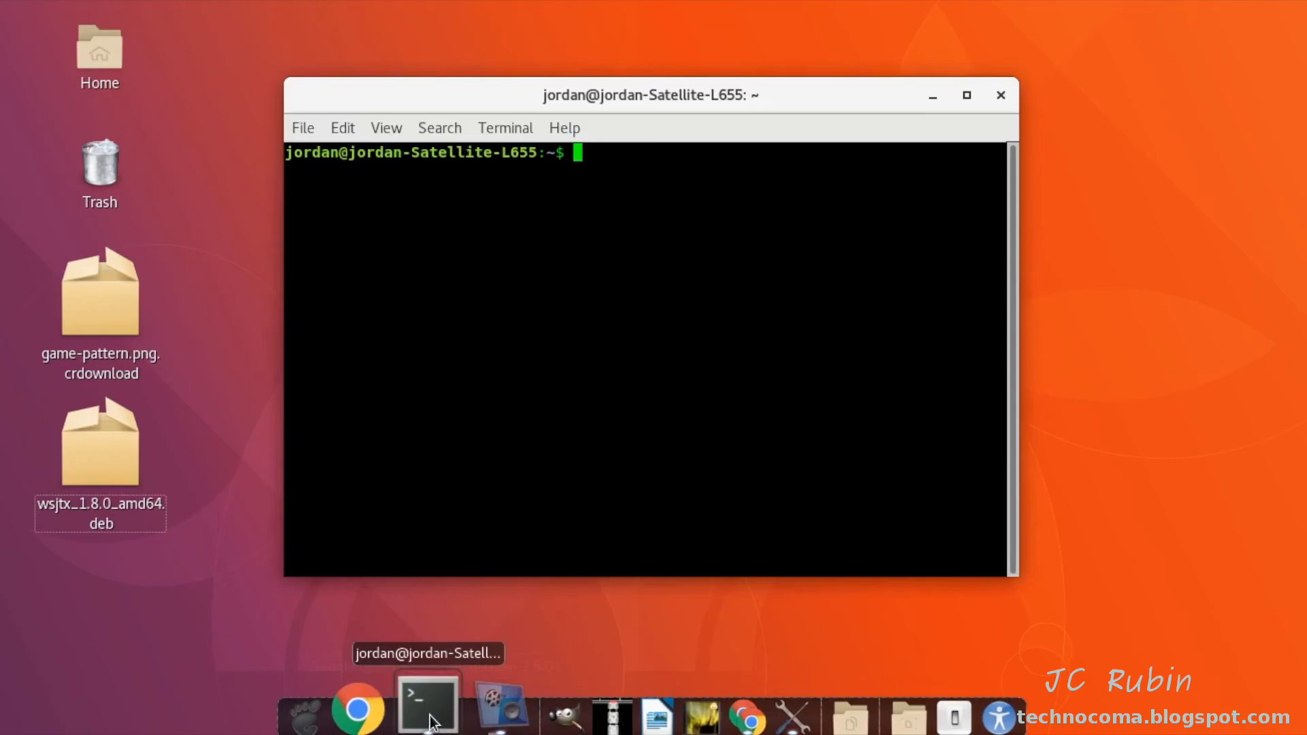
pyautogui.write('sudo -s')
pyautogui.press('Return')
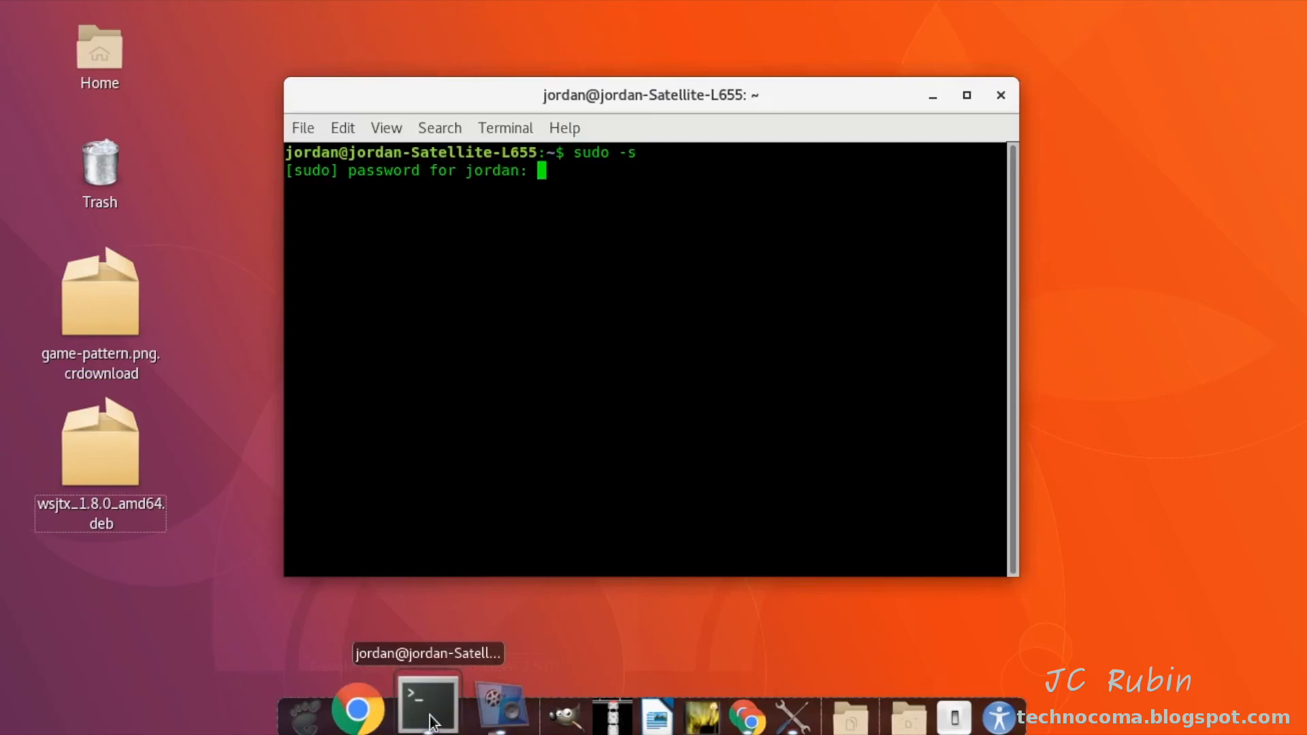
pyautogui.press('Return')
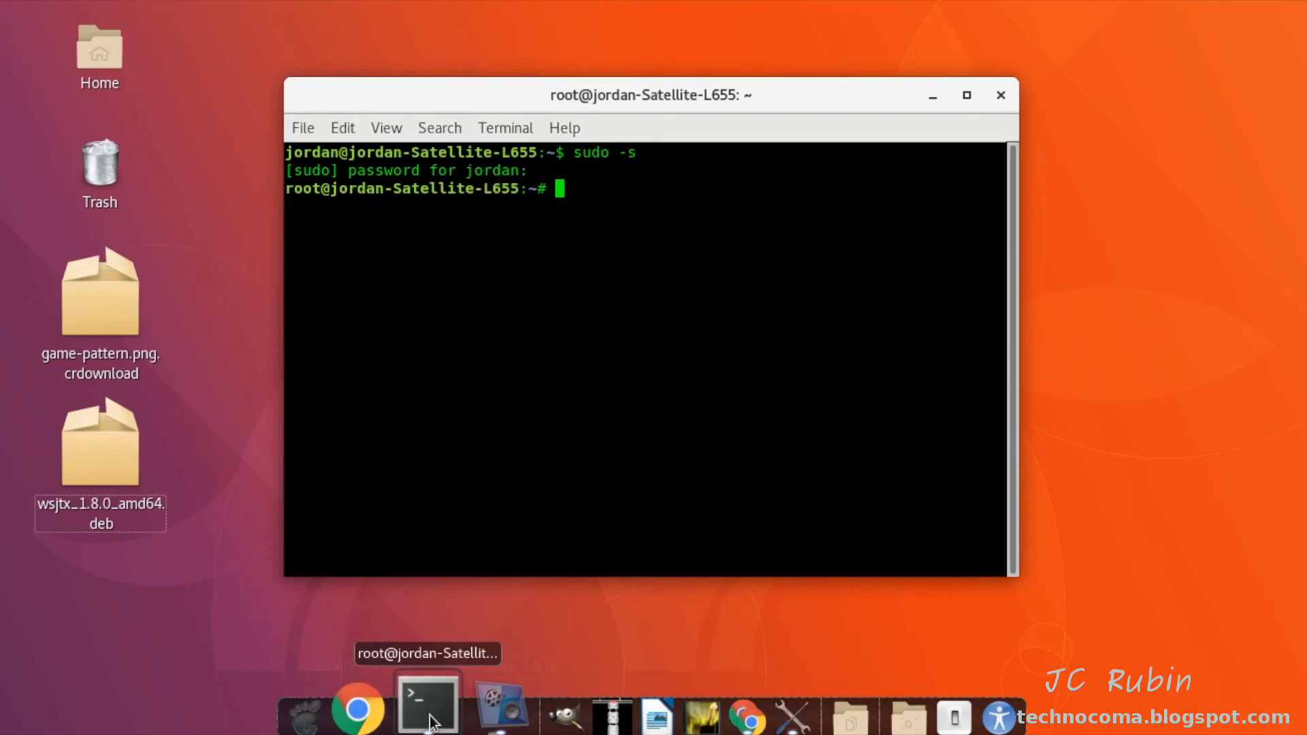
# List the kernel messages with dmesg and widen the terminal window to read them
pyautogui.write('dmesg')
pyautogui.press('Return')
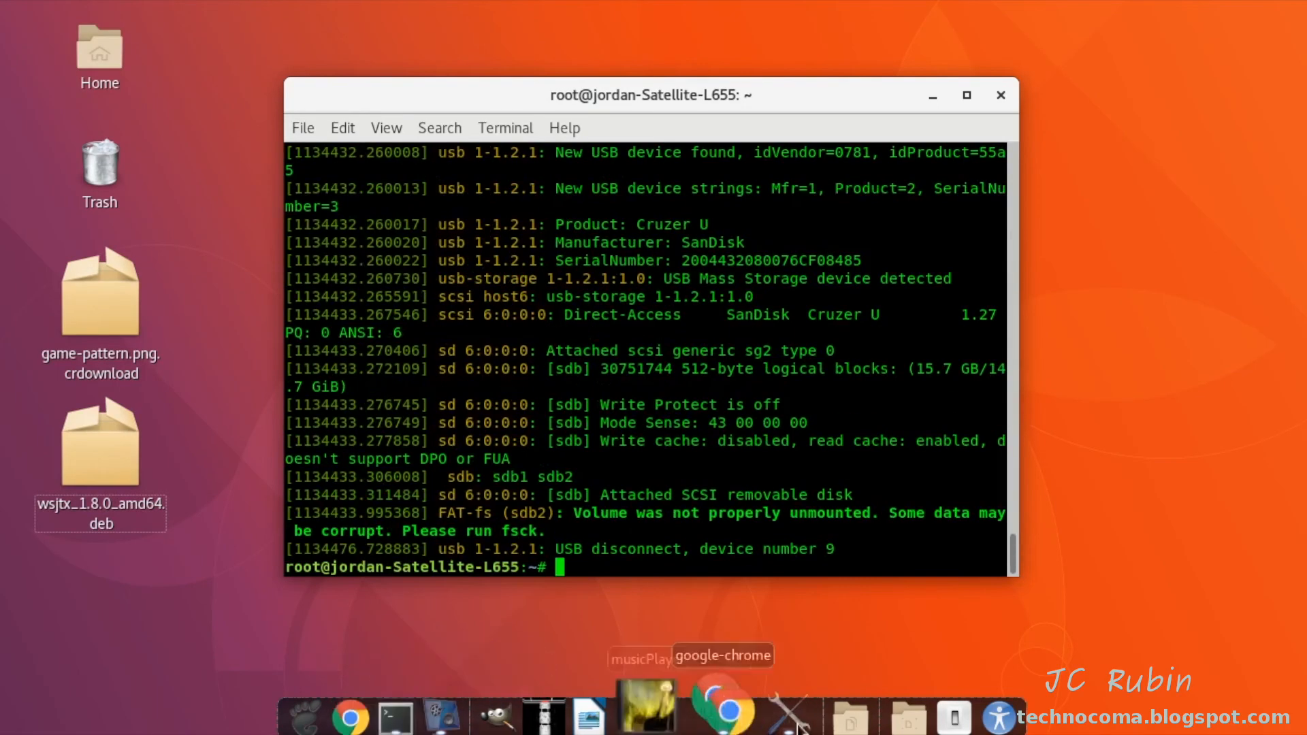
pyautogui.moveTo(1018, 325); pyautogui.dragTo(1236, 340)
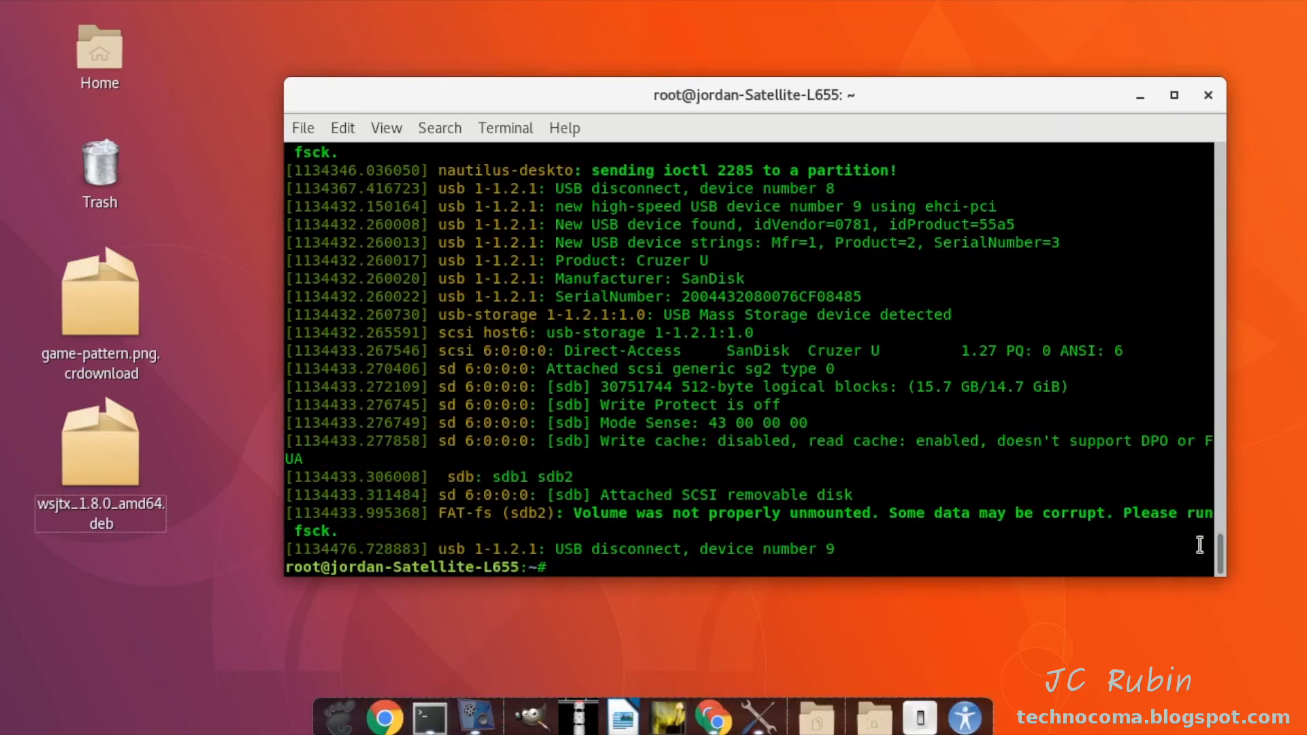
pyautogui.moveTo(1220, 542); pyautogui.dragTo(1219, 539)
# Run dmesg again and examine the latest line for the port of the attached pl2303 USB-serial converter
pyautogui.write('dmesg')
pyautogui.press('Return')
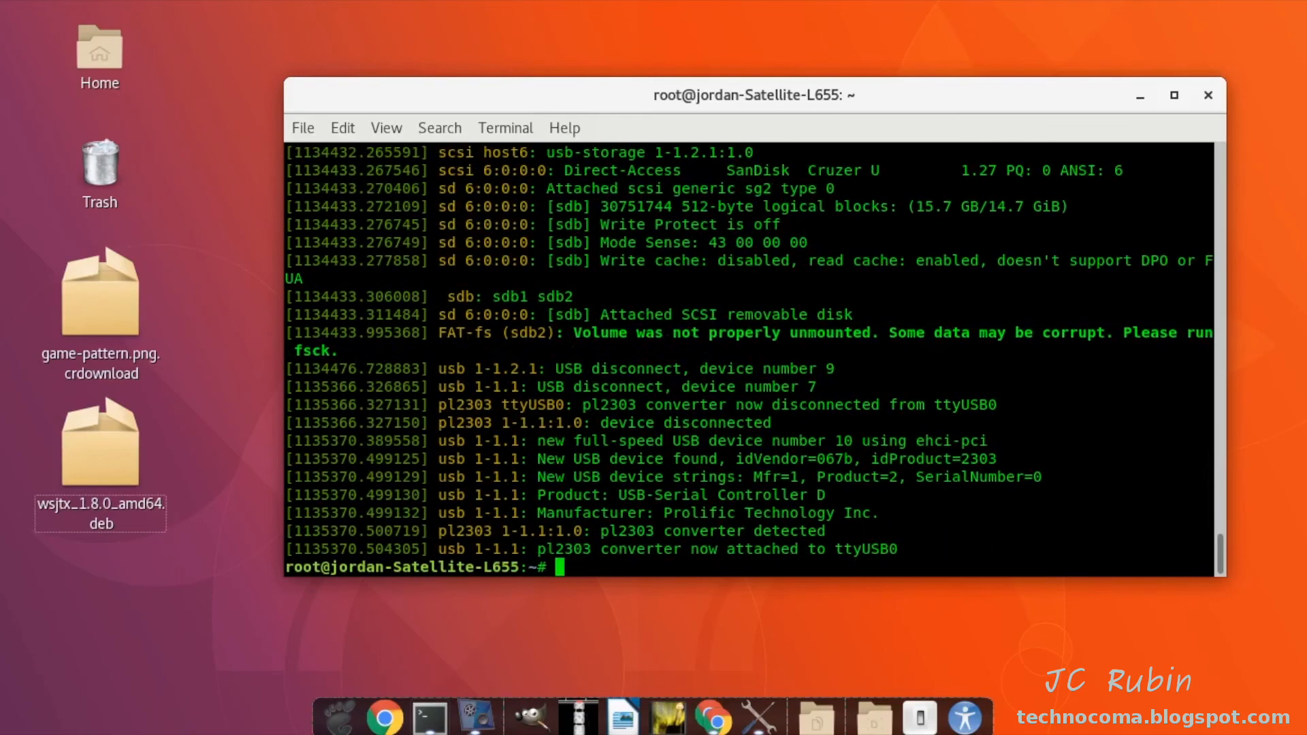
pyautogui.moveTo(908, 550); pyautogui.dragTo(294, 548)
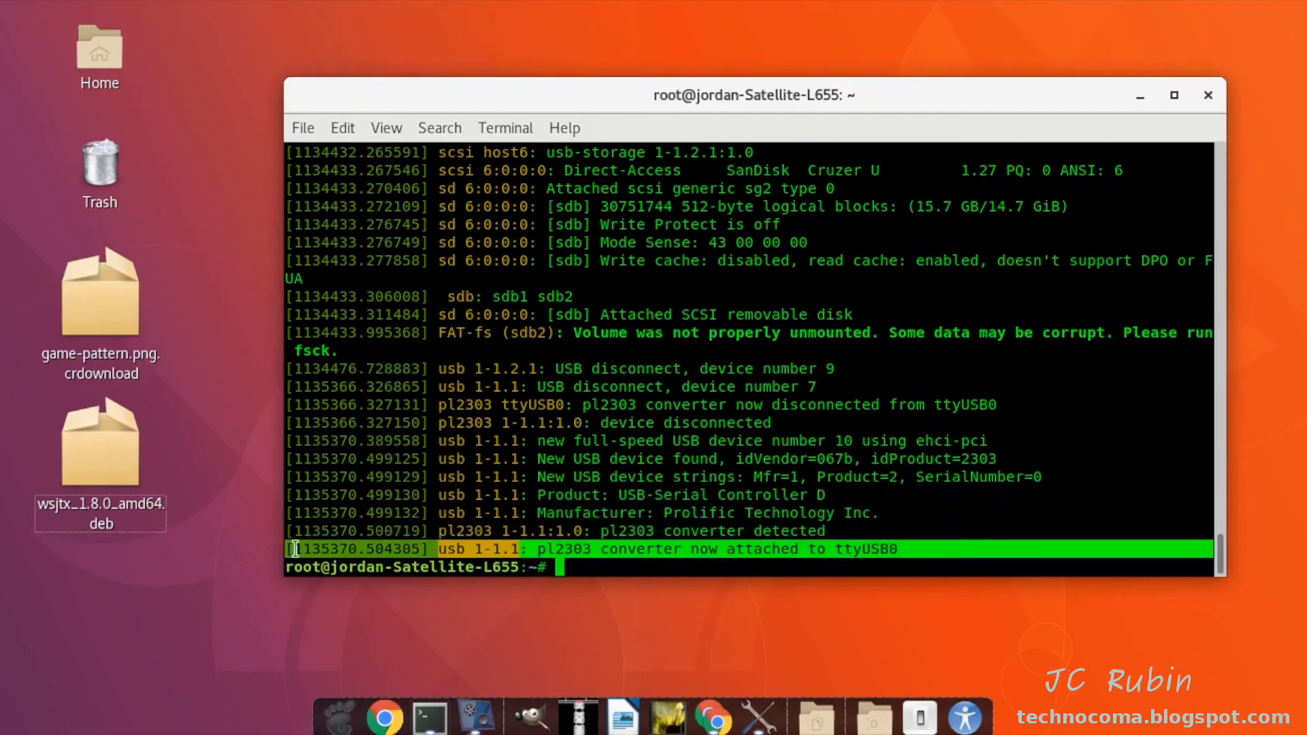
pyautogui.click(632, 563)
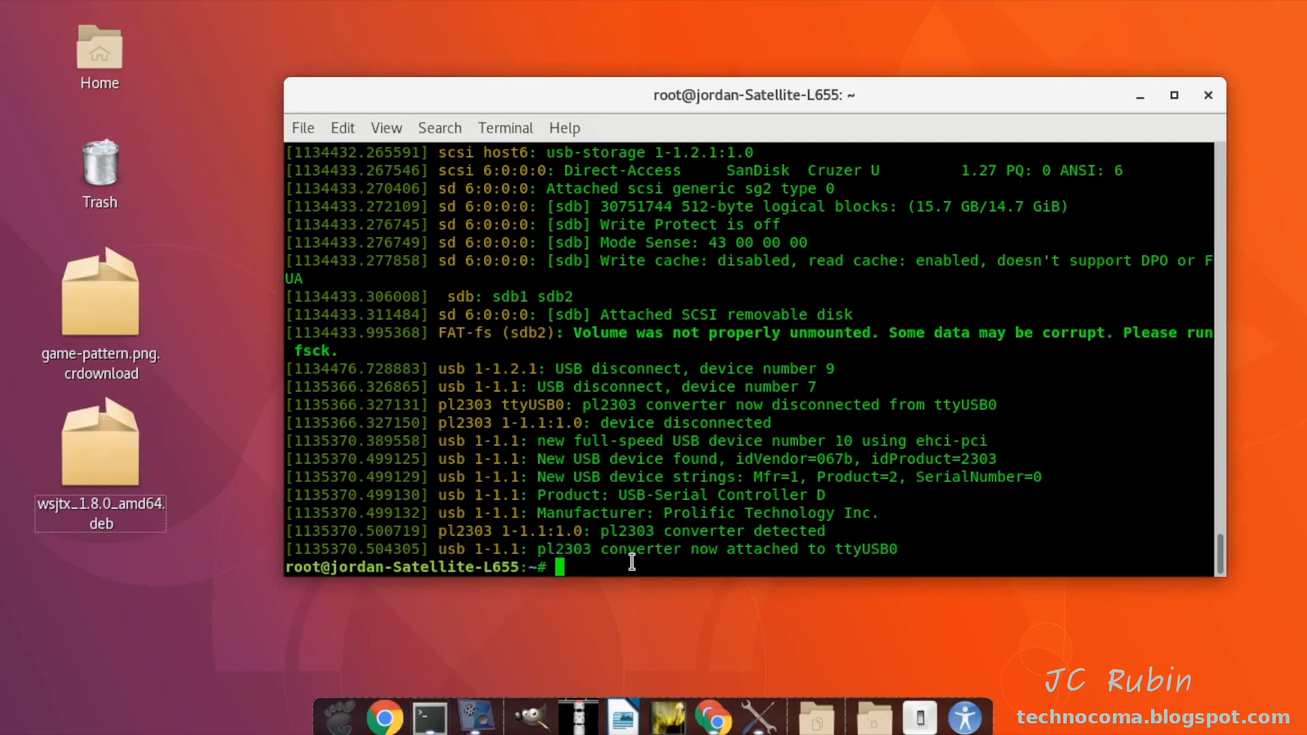
# Check the permissions of /dev/ttyUSB0 with ls -l and add the user account to the dialout group with adduser
pyautogui.write('ls -l /dev/ttyUSB0')
pyautogui.press('Return')
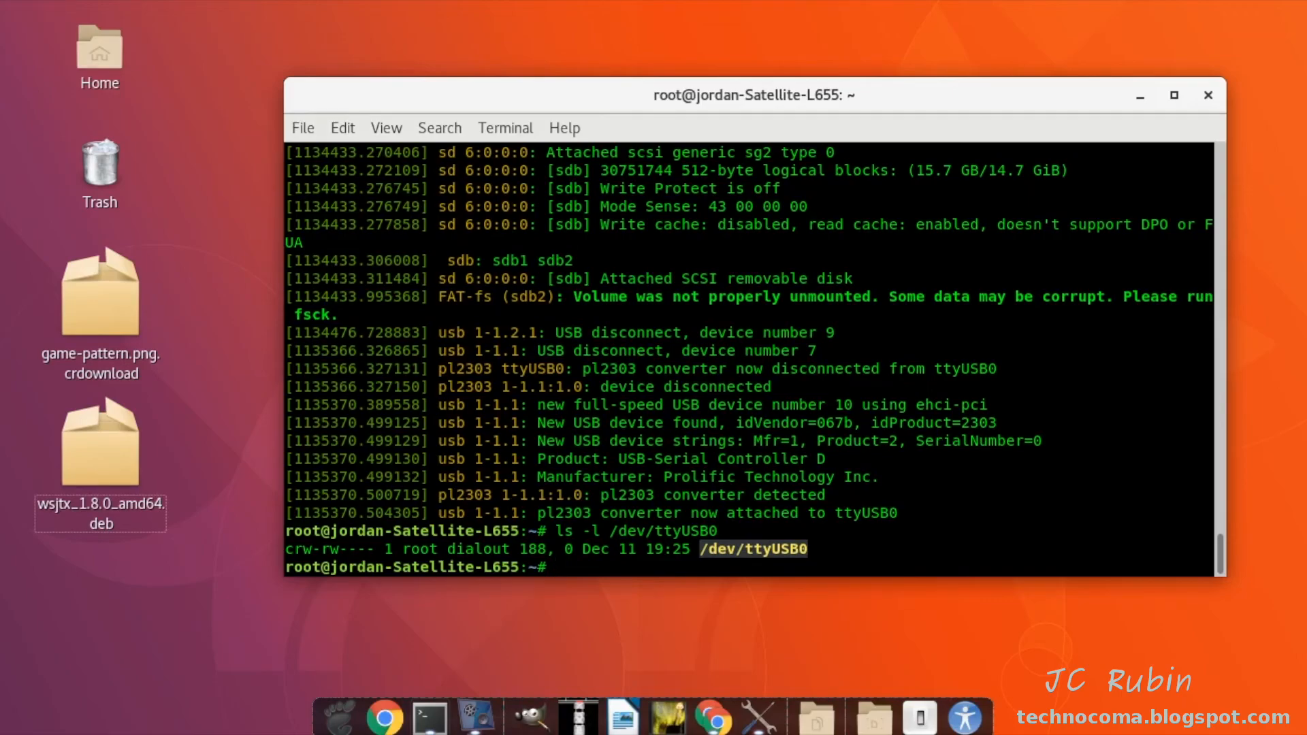
pyautogui.write('adduser jordan')
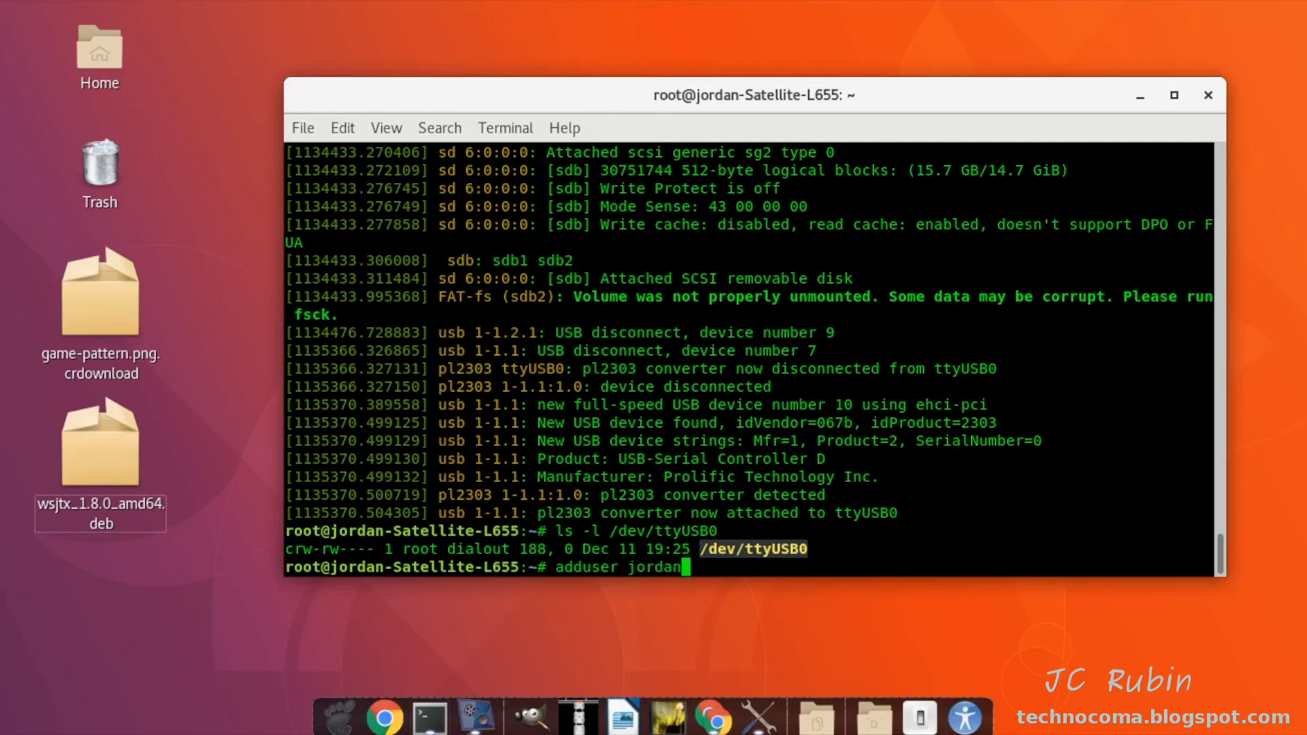
pyautogui.write(' dialout')
pyautogui.press('Return')
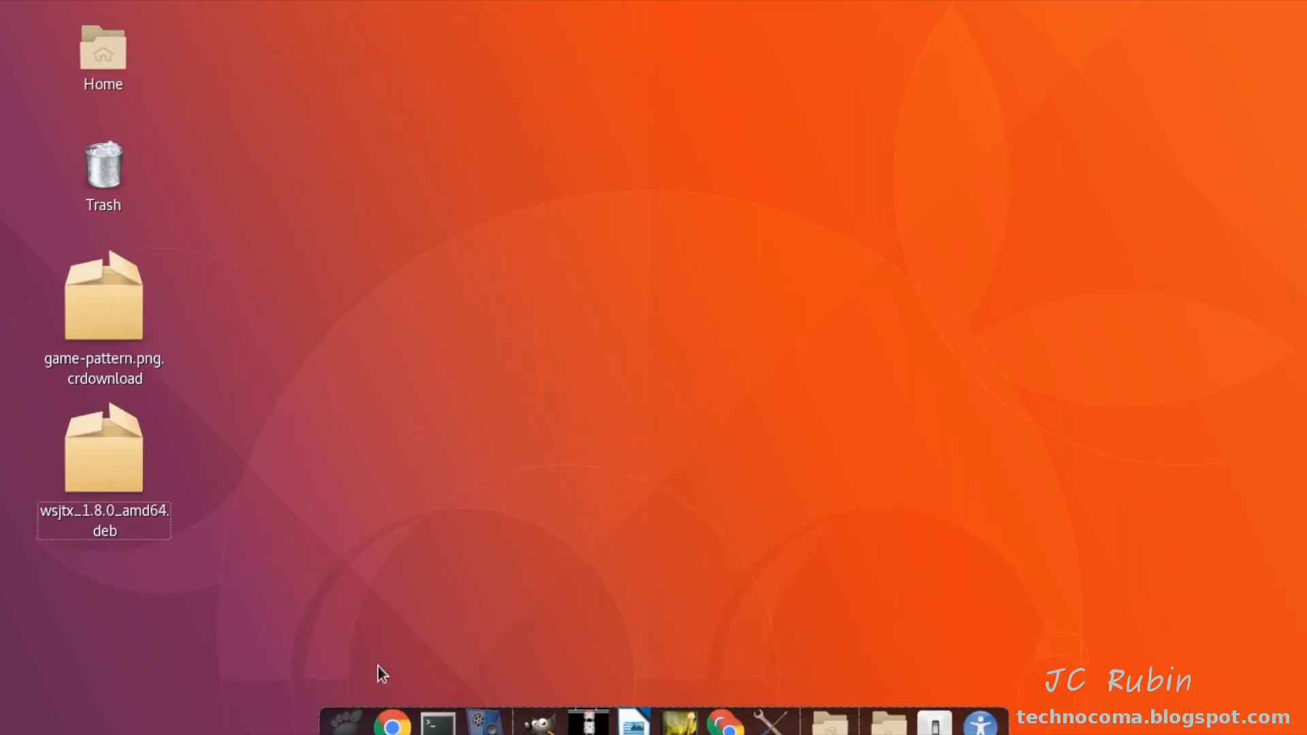
# Search the installed applications for "wsjt" and launch wsjtx
pyautogui.click(343, 725)
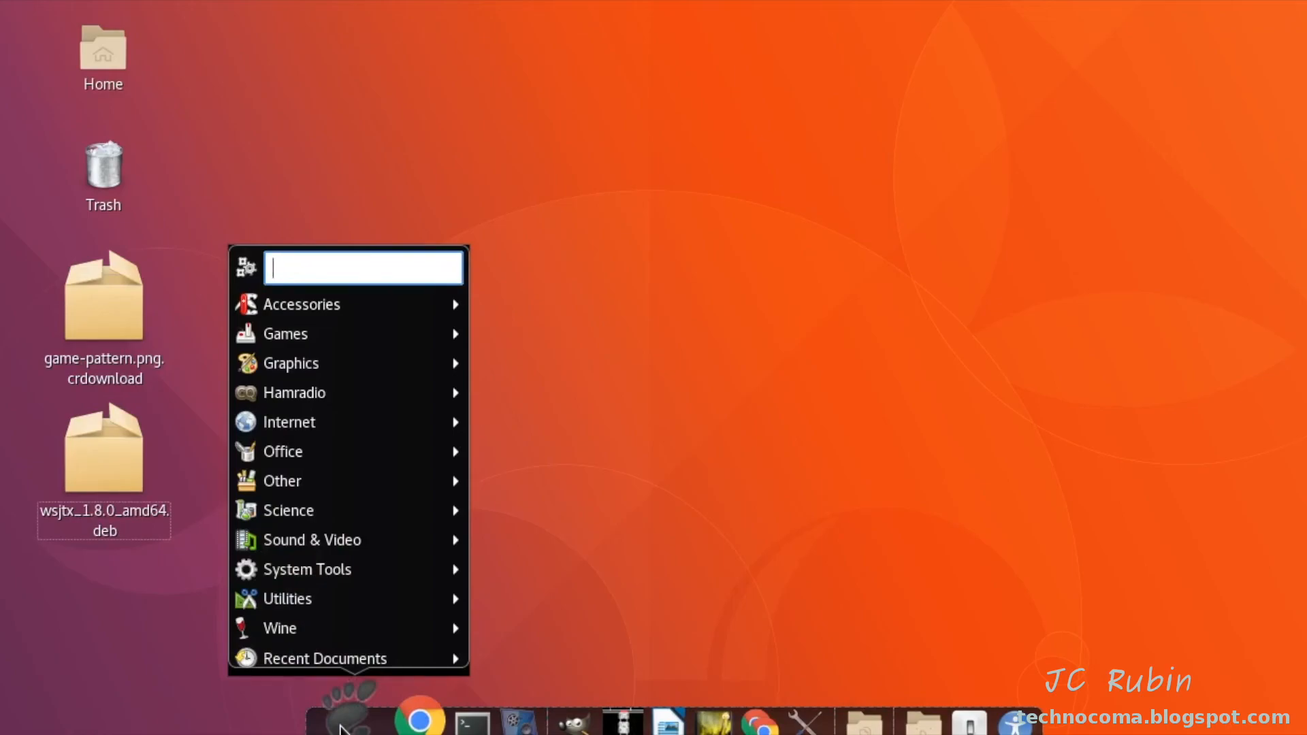
pyautogui.write('wsj')
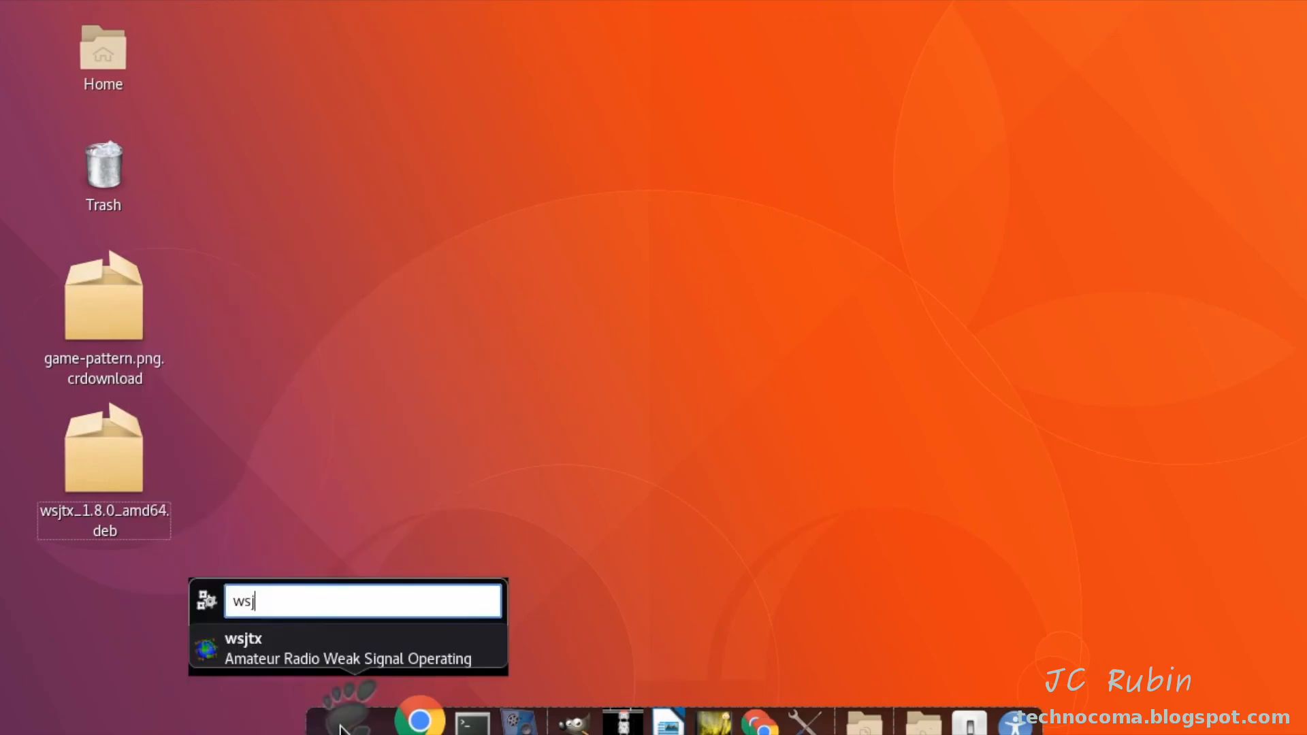
pyautogui.write('t')
pyautogui.click(345, 649)
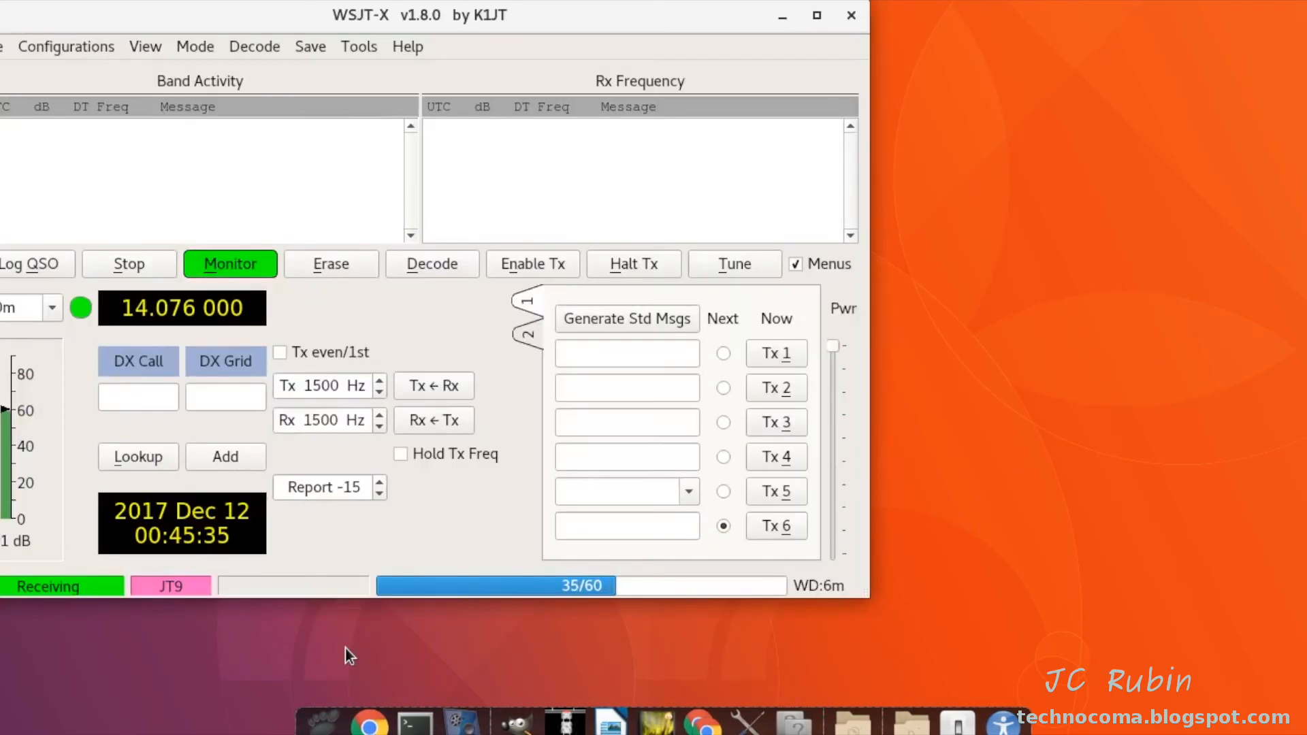
# In the WSJT-X general settings, enter the station's call sign and set the grid to EL98dm
pyautogui.click(88, 47)
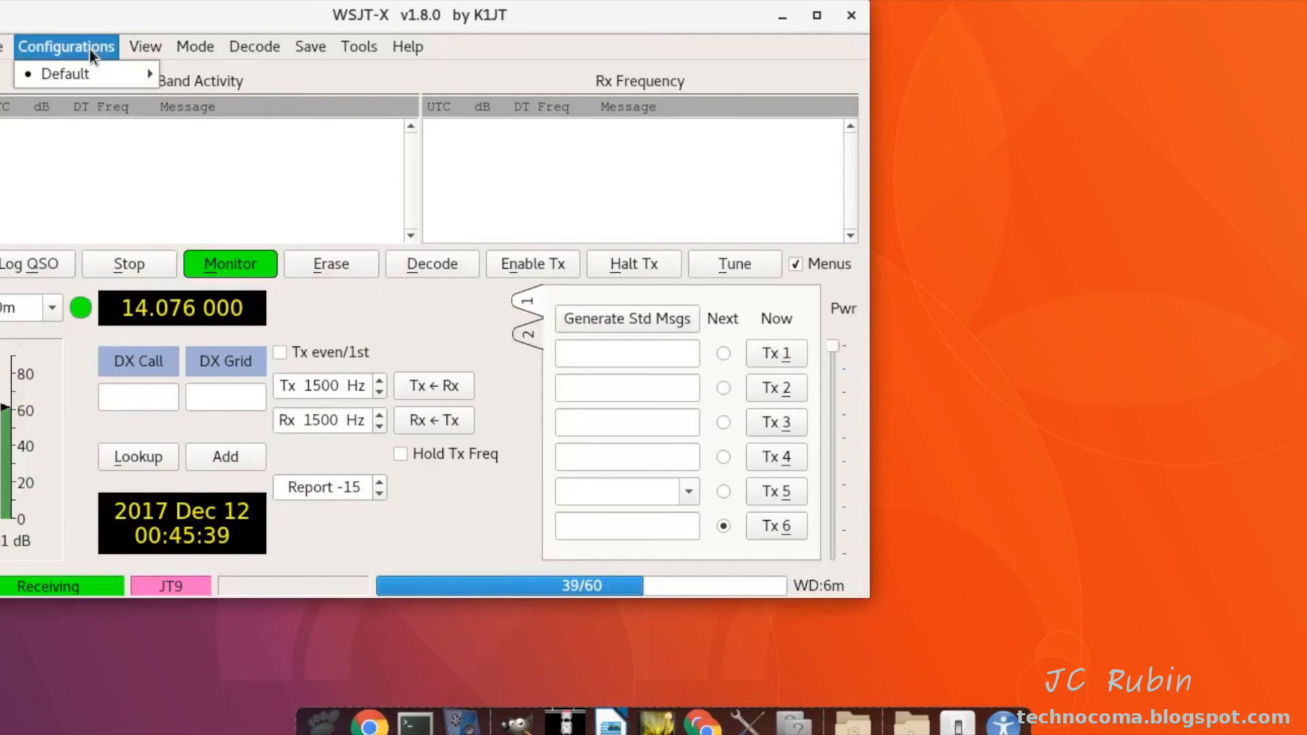
pyautogui.moveTo(95, 74)
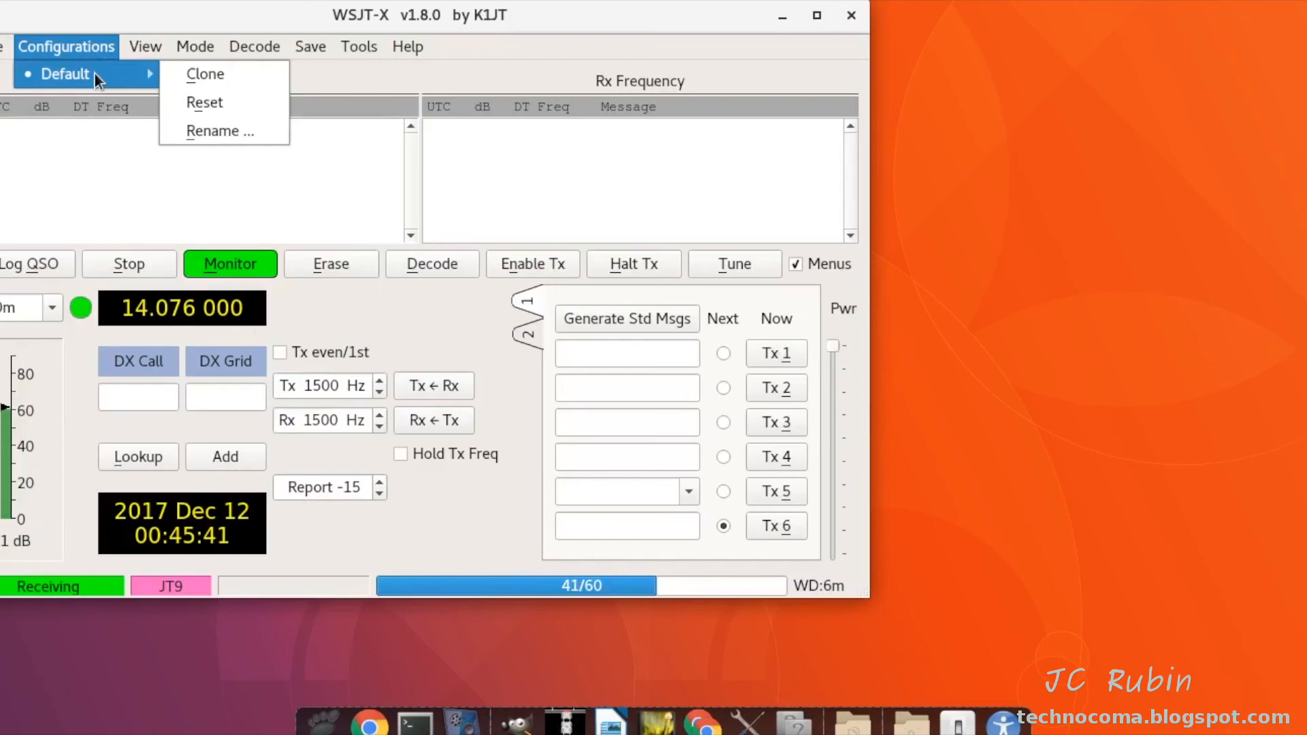
pyautogui.click(3, 49)
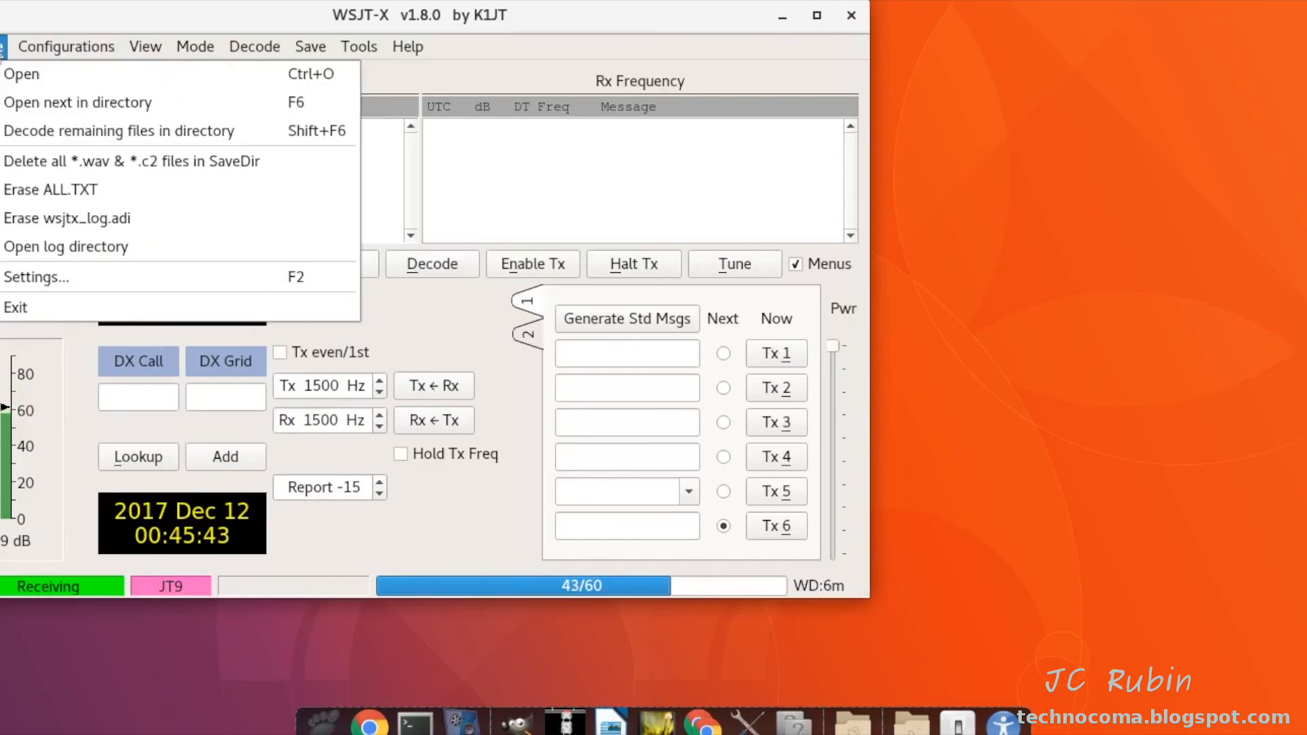
pyautogui.click(25, 277)
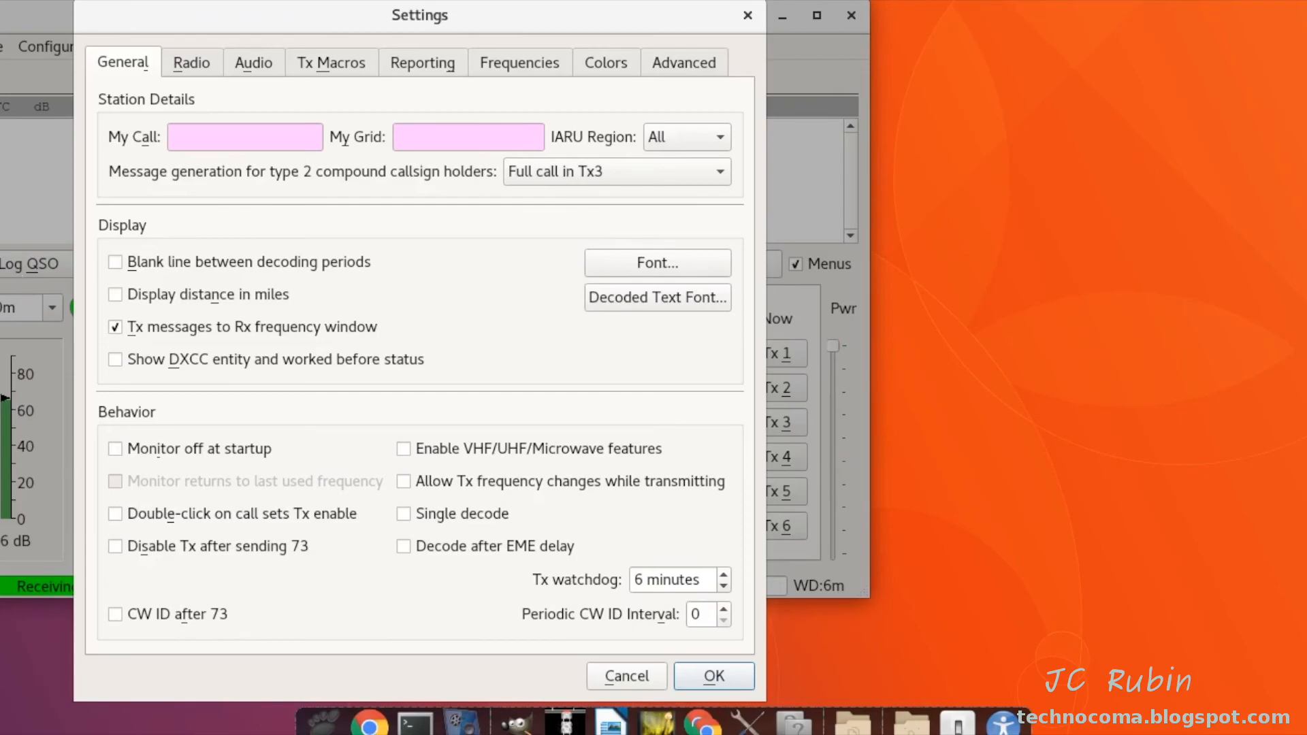
pyautogui.click(264, 133)
pyautogui.write('KJ4TLB')
pyautogui.click(426, 134)
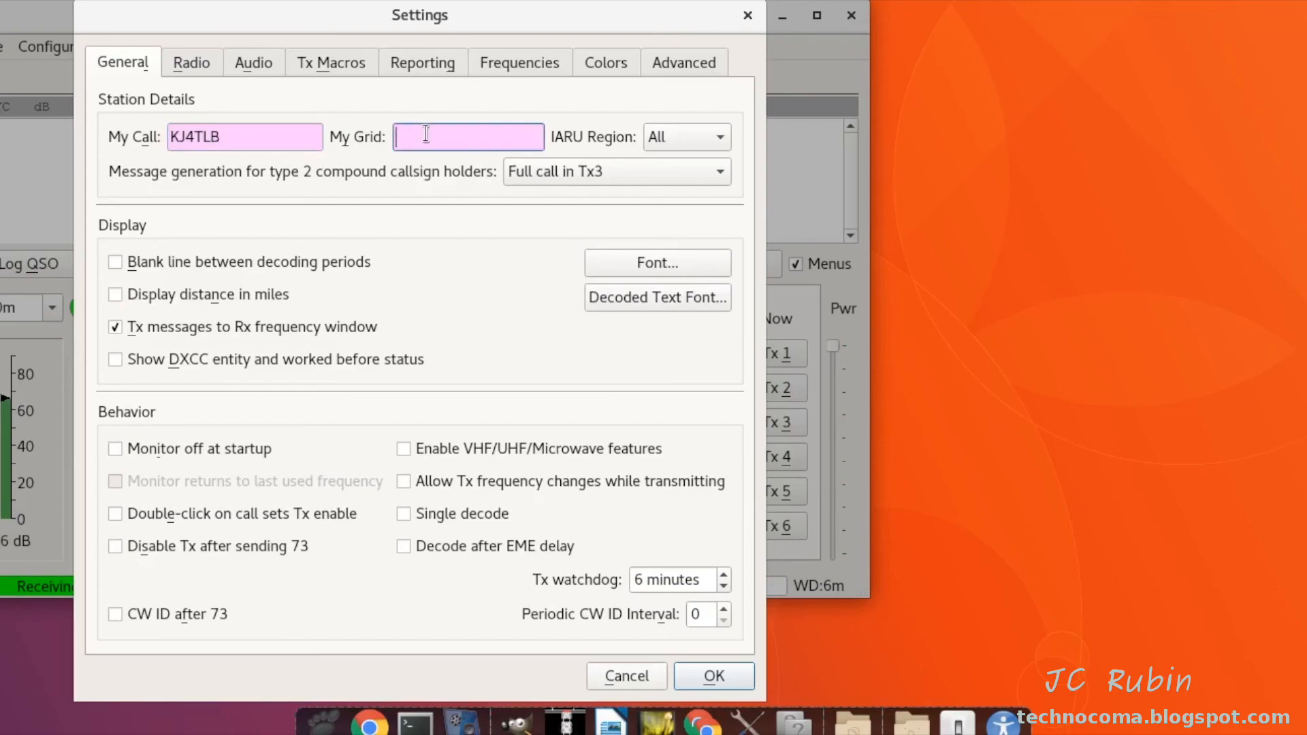
pyautogui.write('EL98dm')
# In the radio settings, choose the Yaesu FT-817 as the rig and set the CAT serial baud rate to 38400
pyautogui.click(193, 60)
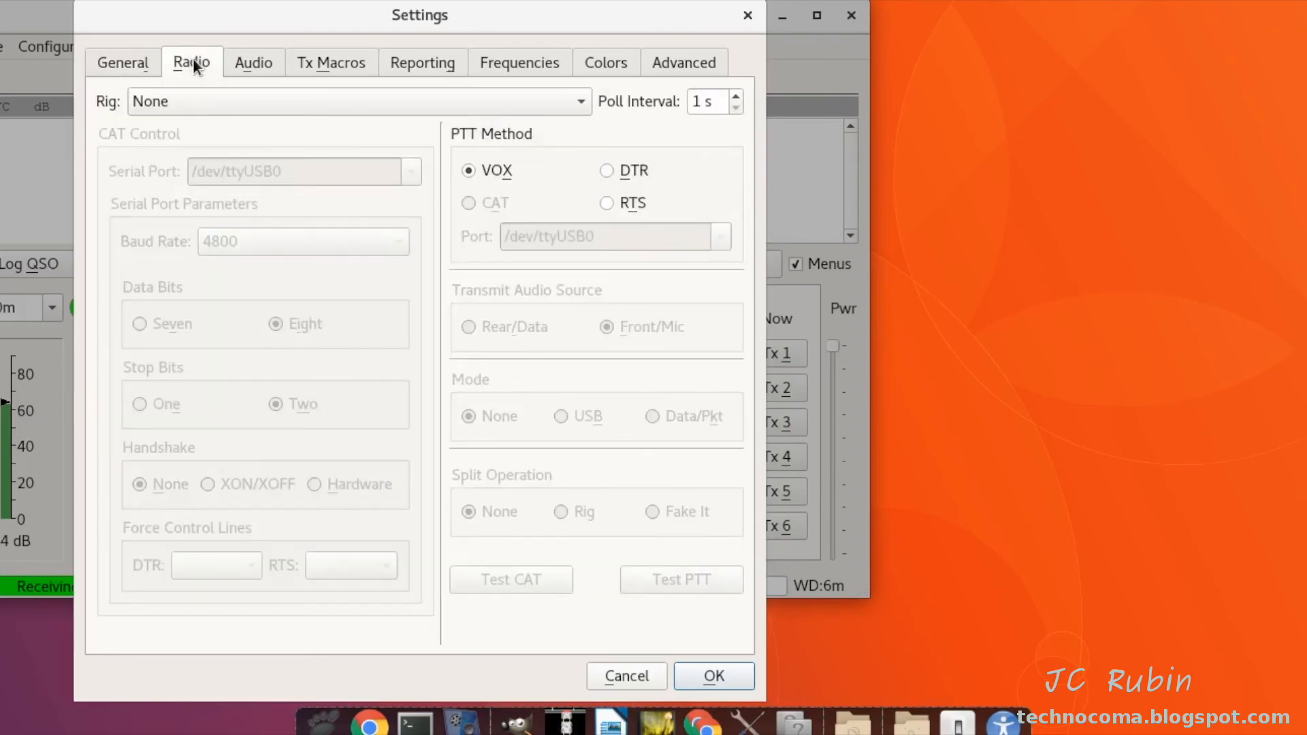
pyautogui.click(354, 104)
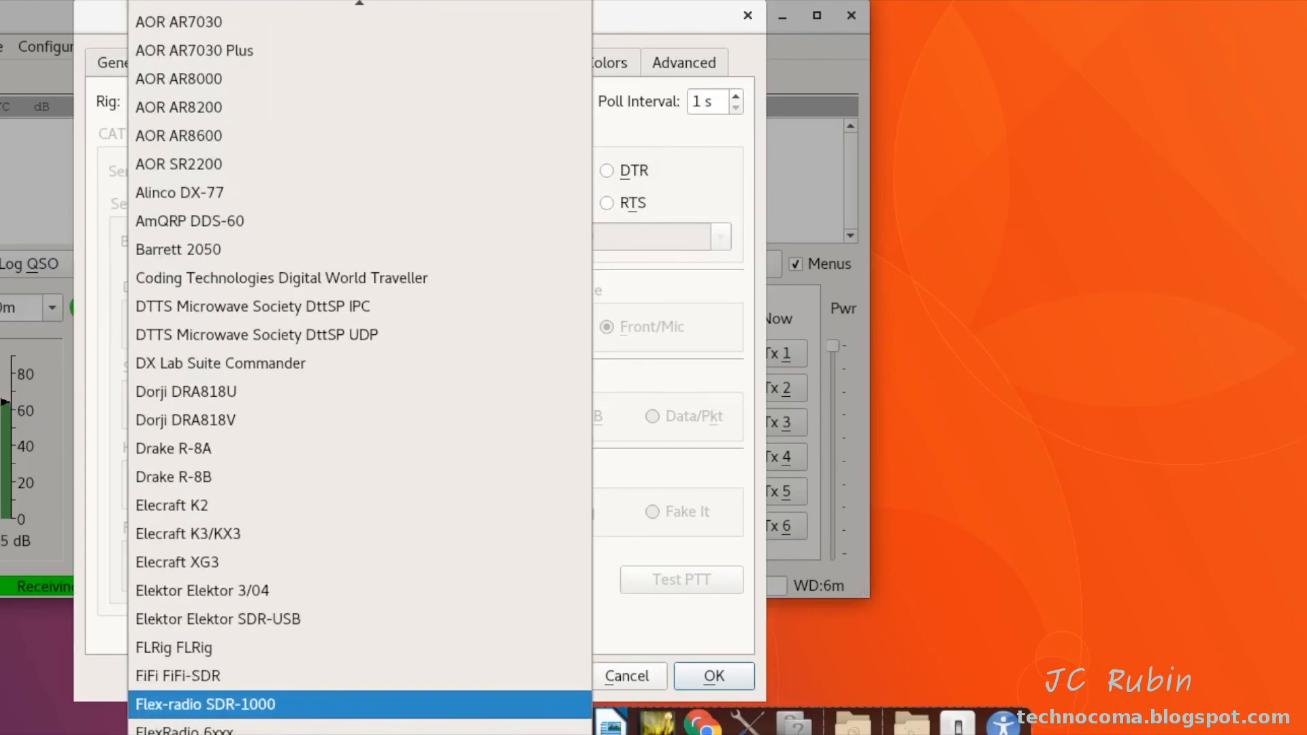
pyautogui.press('y')
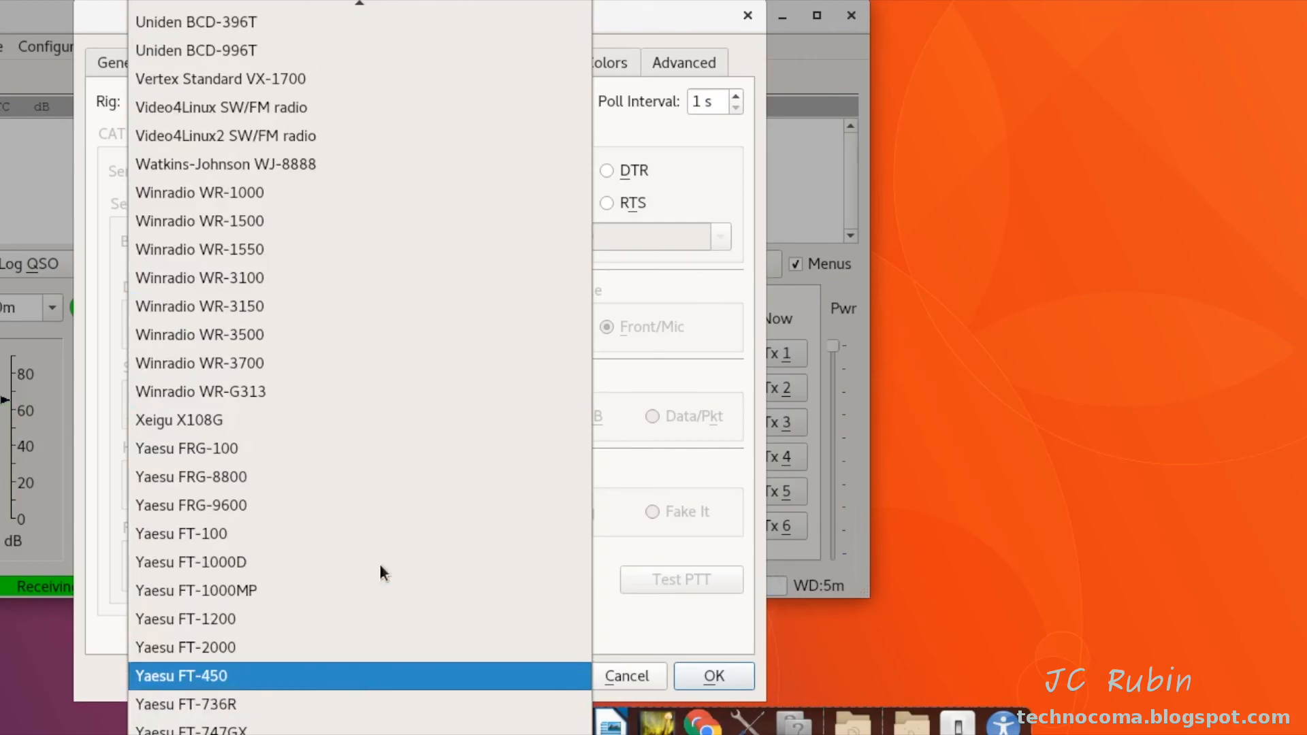
pyautogui.click(370, 291)
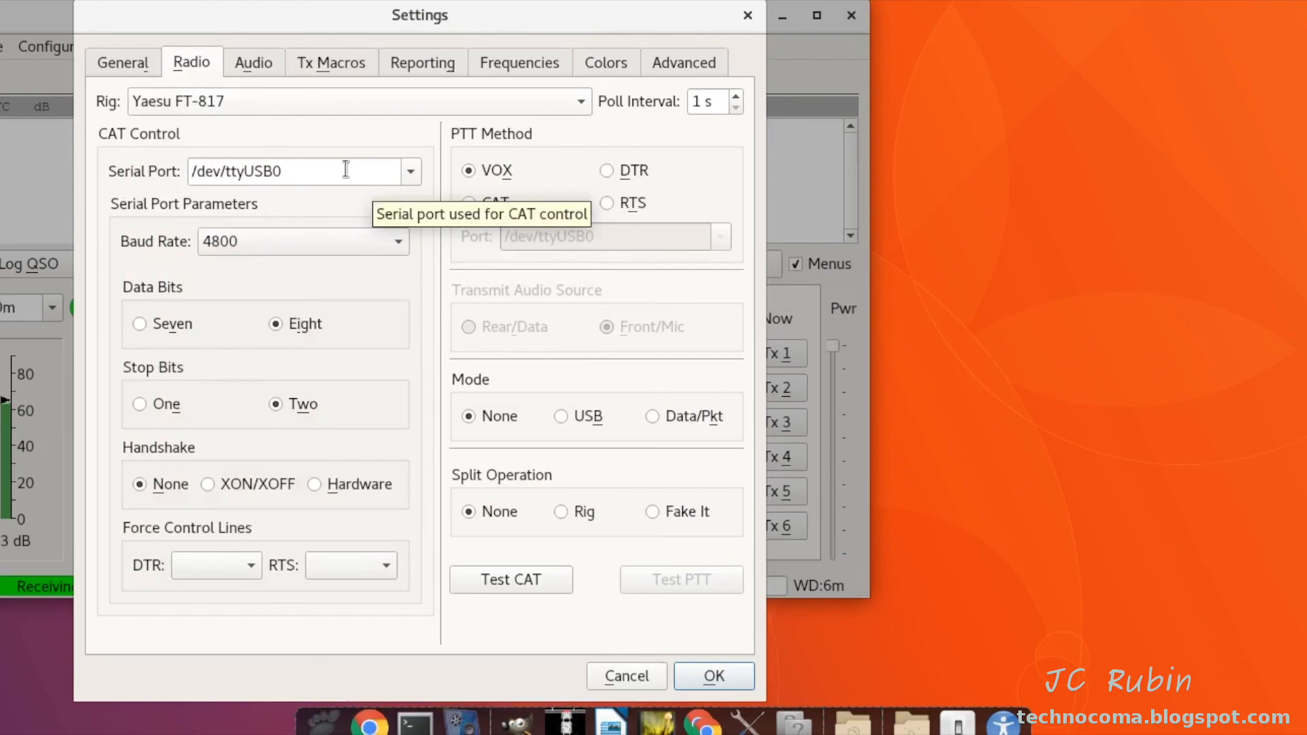
pyautogui.click(391, 243)
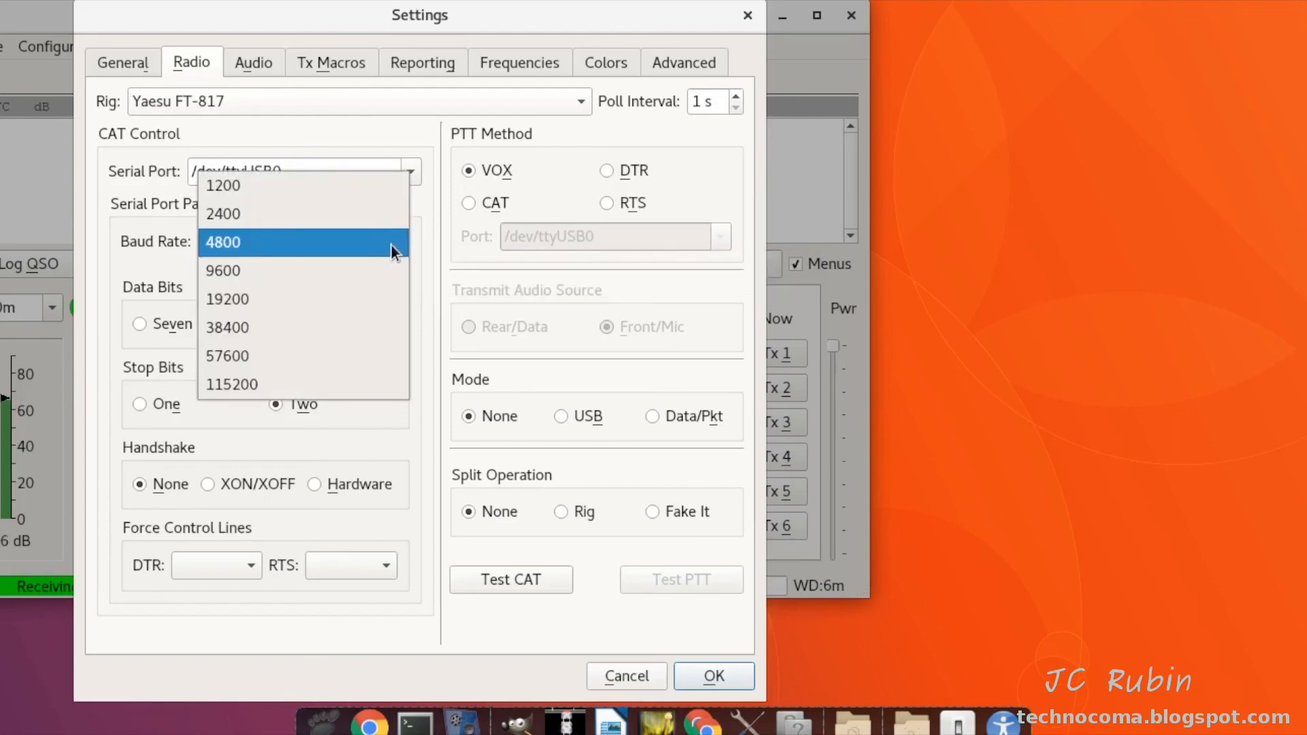
pyautogui.click(373, 328)
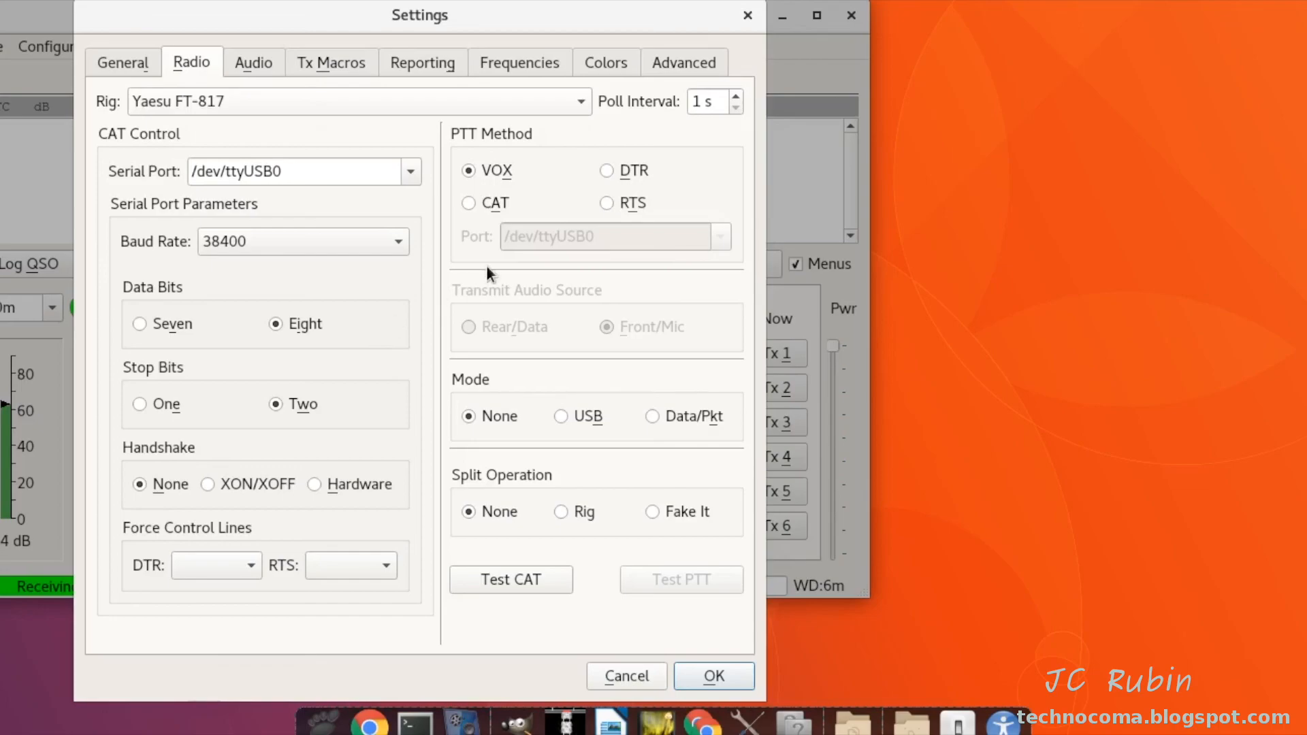
# Set the handshake to Hardware, the PTT method to CAT and the mode to Data/Pkt, and test the CAT connection
pyautogui.click(468, 204)
pyautogui.click(529, 578)
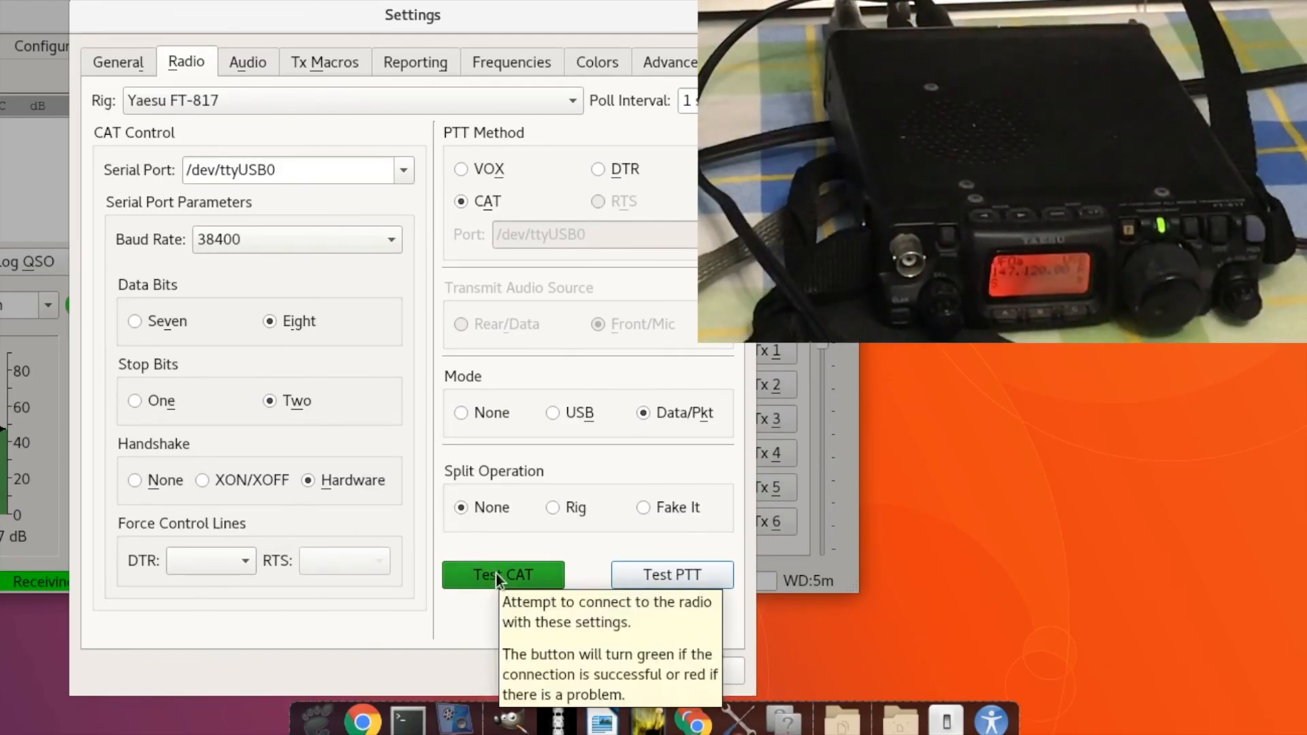
pyautogui.click(496, 572)
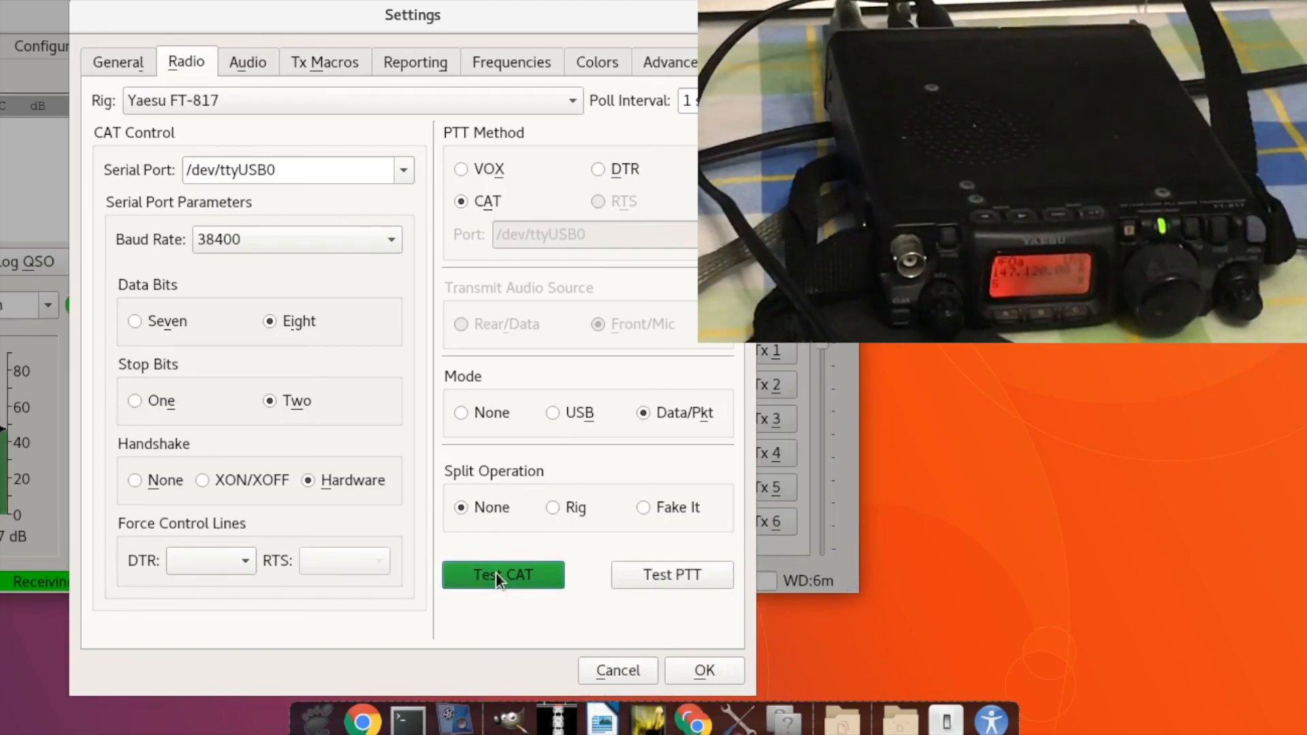
# Test PTT by activating and deactivating the transmitter, and accept the radio settings
pyautogui.click(640, 574)
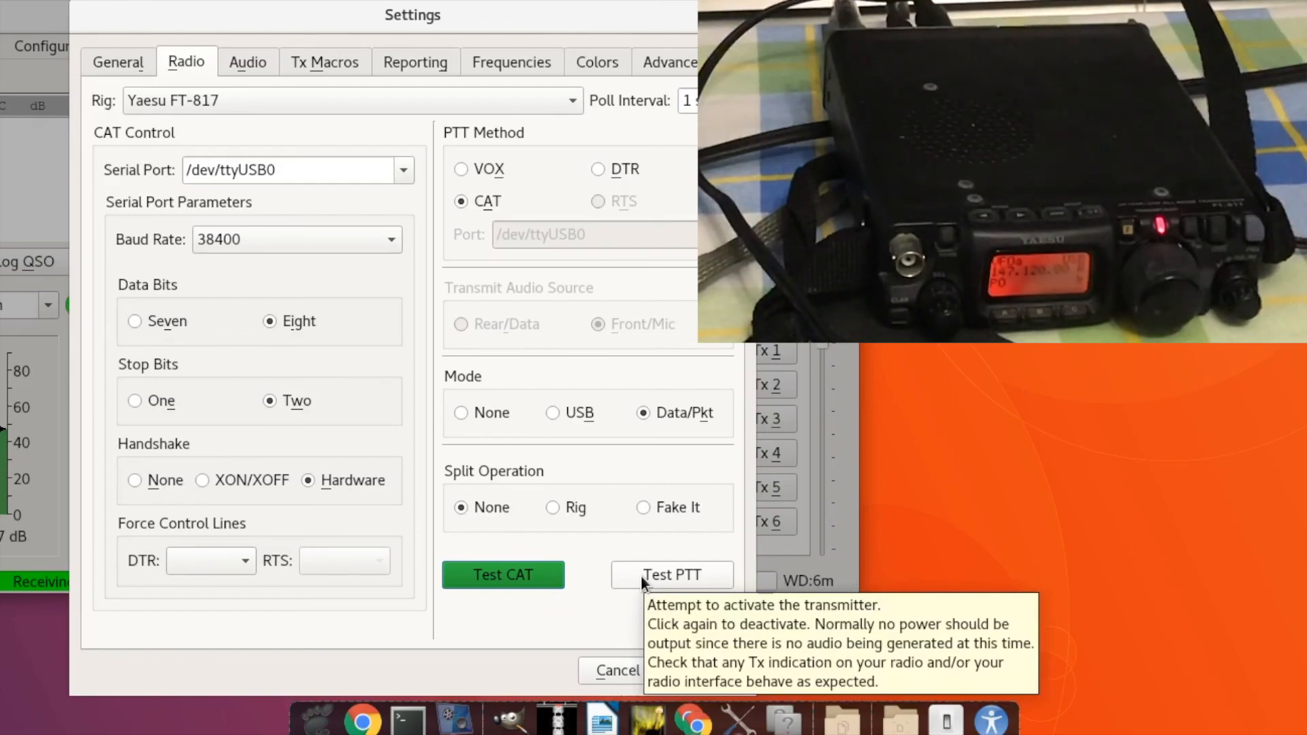
pyautogui.click(640, 575)
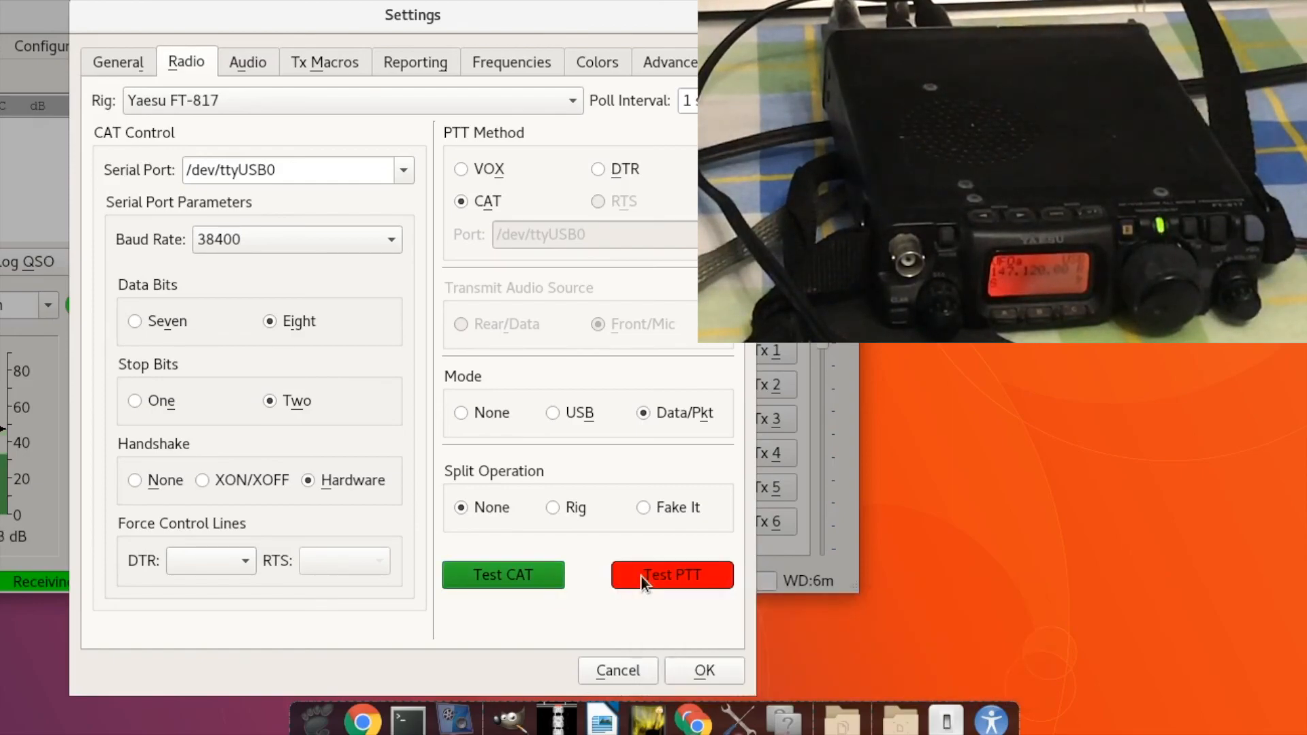
pyautogui.click(641, 576)
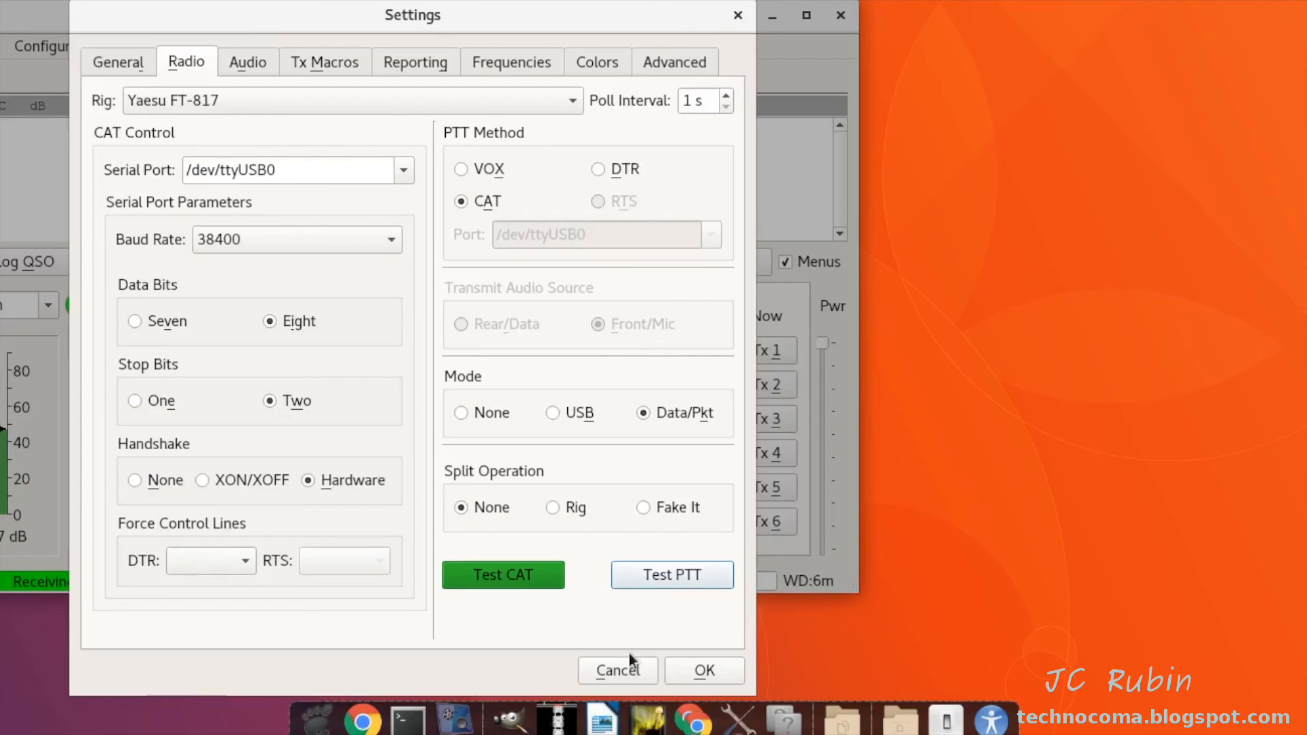
pyautogui.click(701, 671)
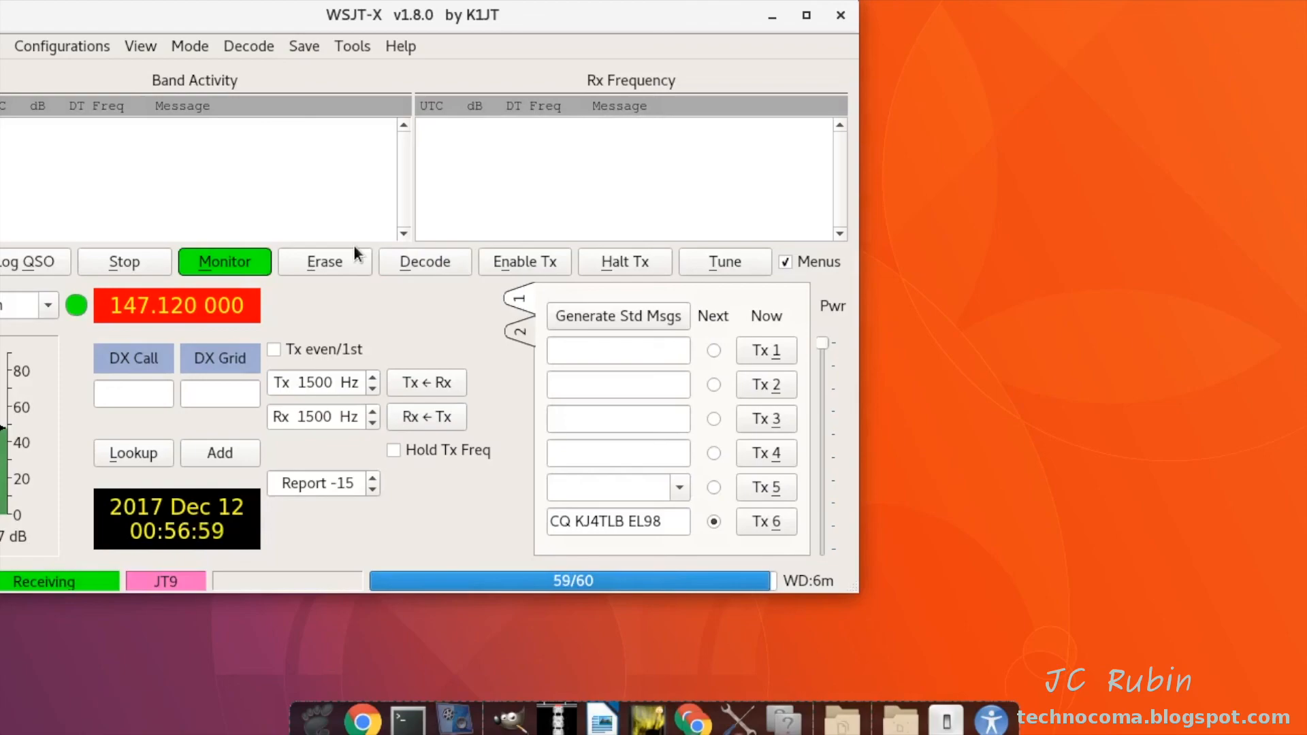
# Change the operating frequency to 14.078 000 MHz on the 20m band
pyautogui.click(50, 305)
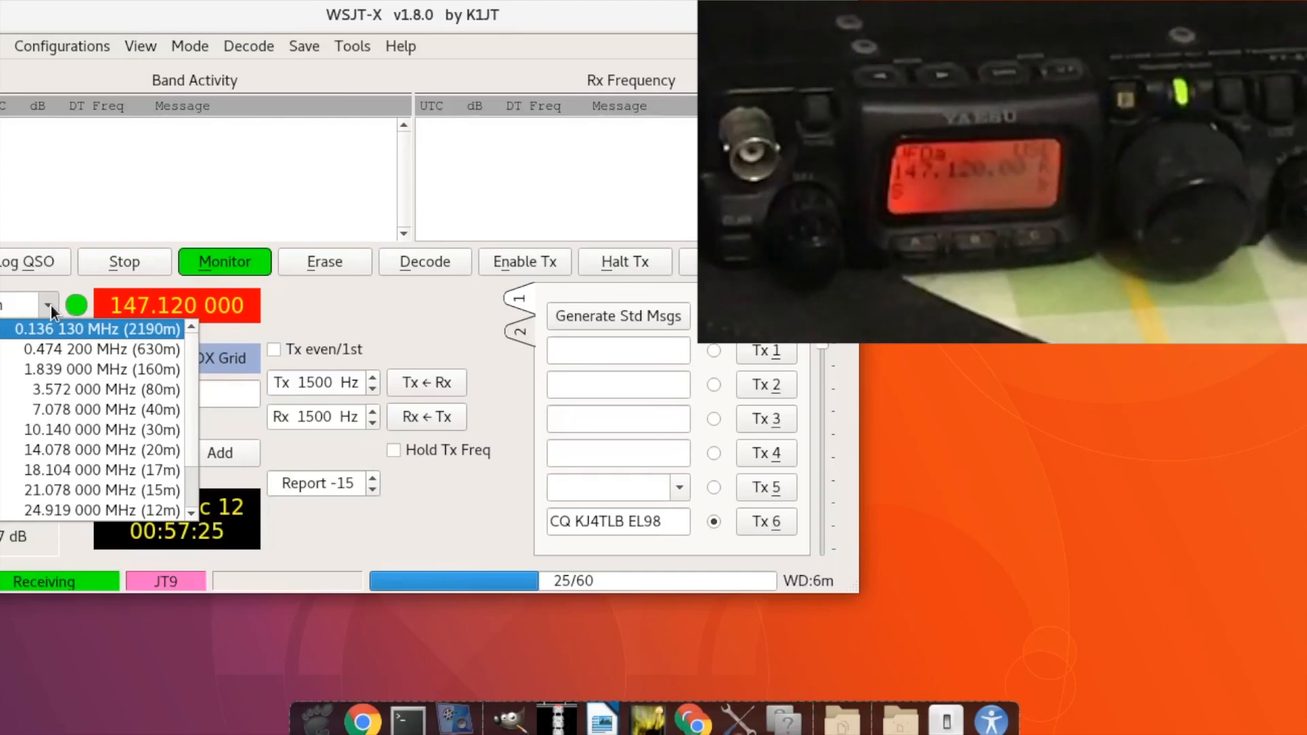
pyautogui.click(105, 450)
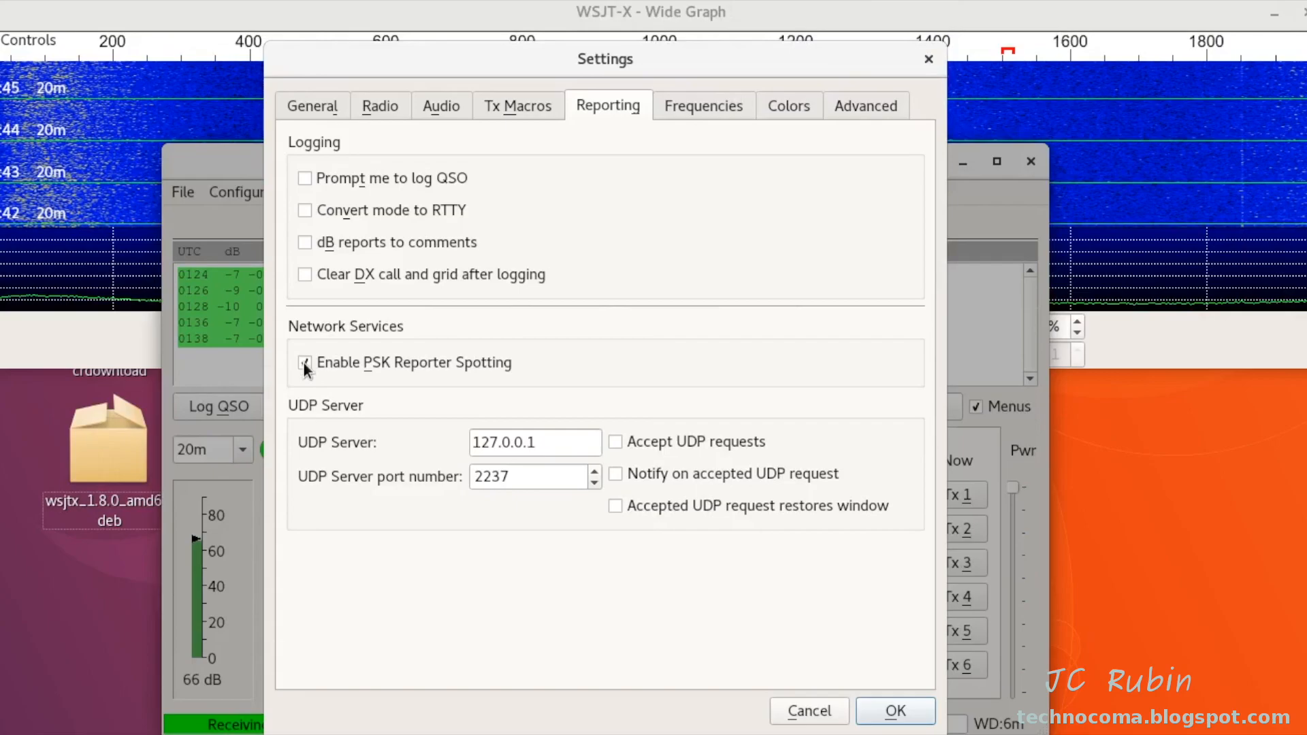
# Enable PSK Reporter spotting in the reporting settings
pyautogui.moveTo(468, 350)
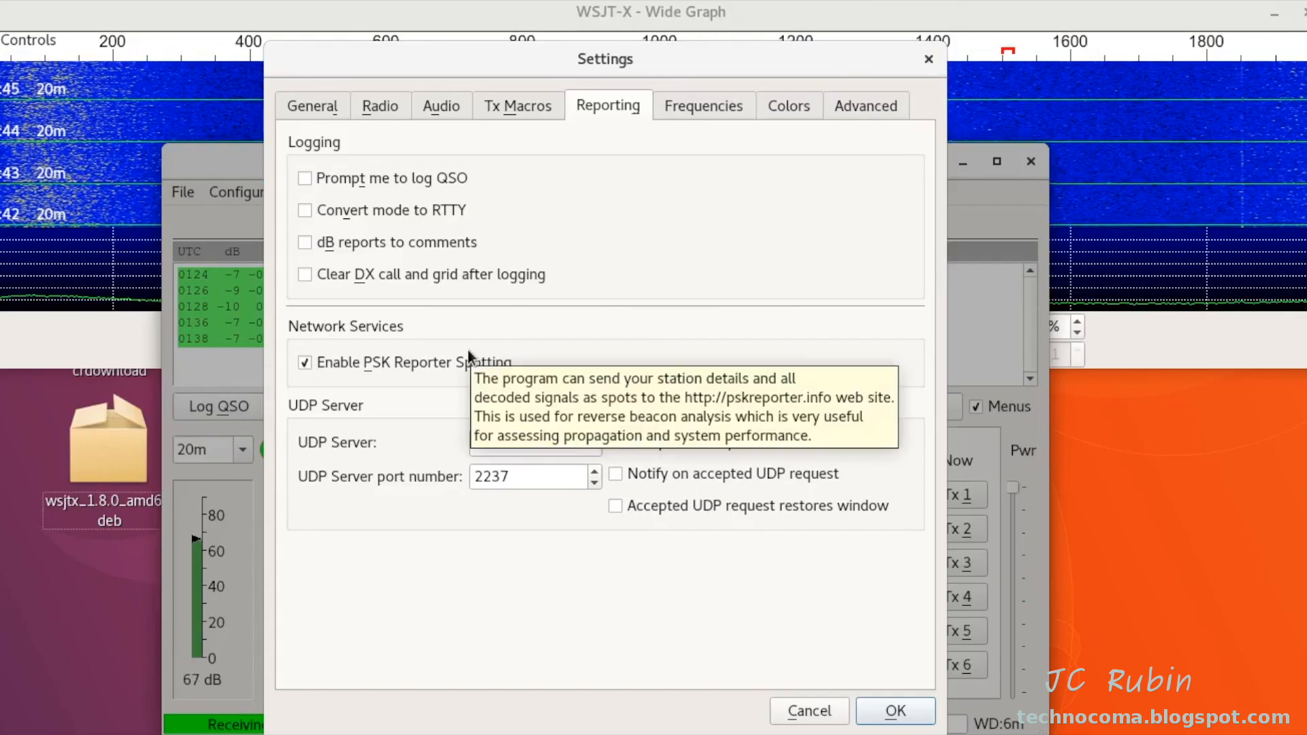